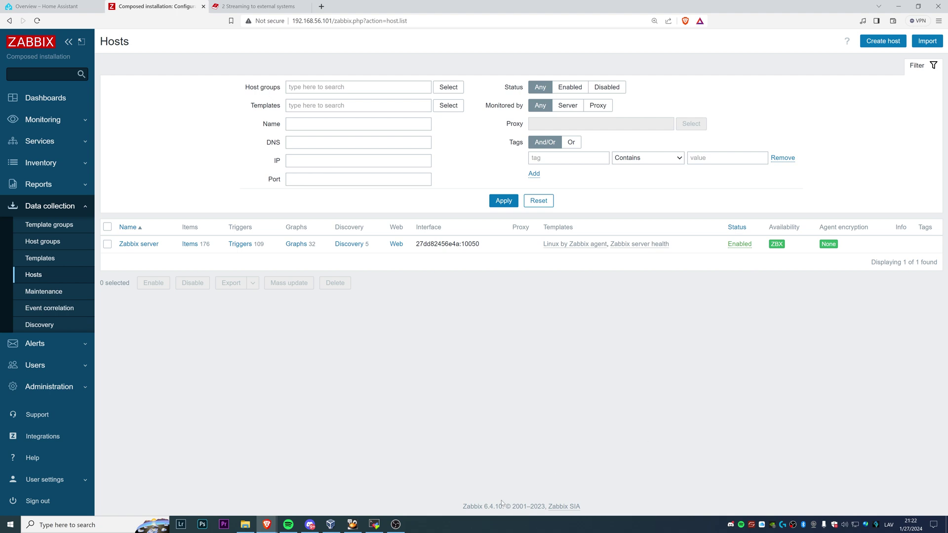
# Run 'docker ps' in the MobaXterm terminal to list the running containers
pyautogui.click(54, 7)
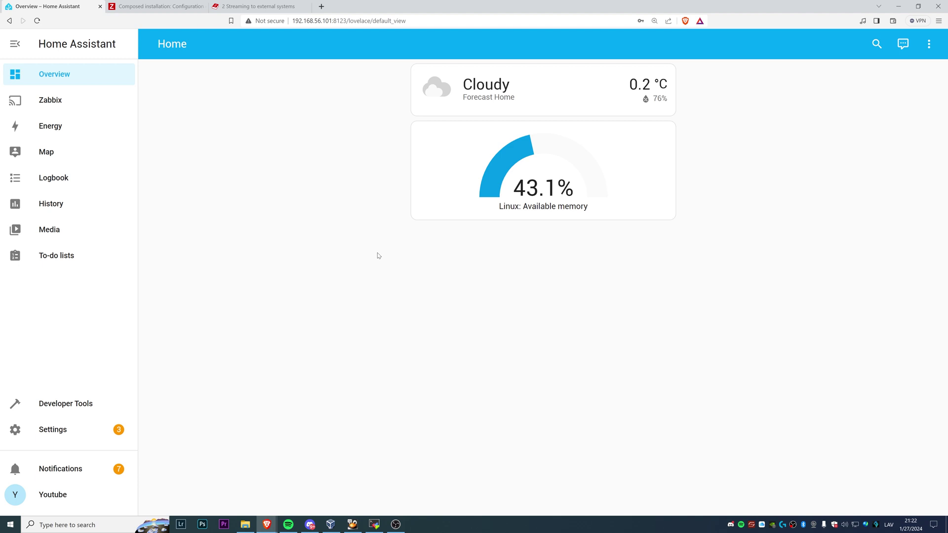
pyautogui.click(156, 7)
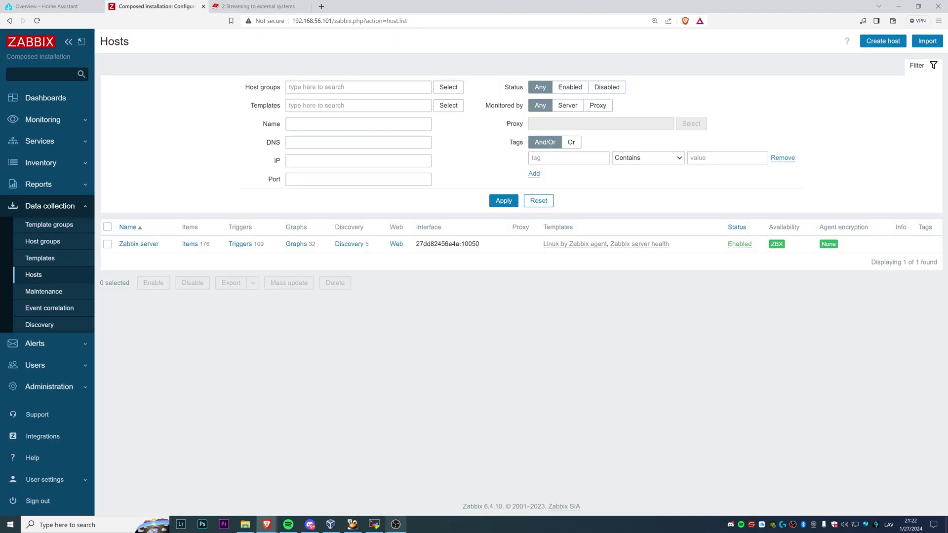
pyautogui.click(374, 524)
pyautogui.write('docker ')
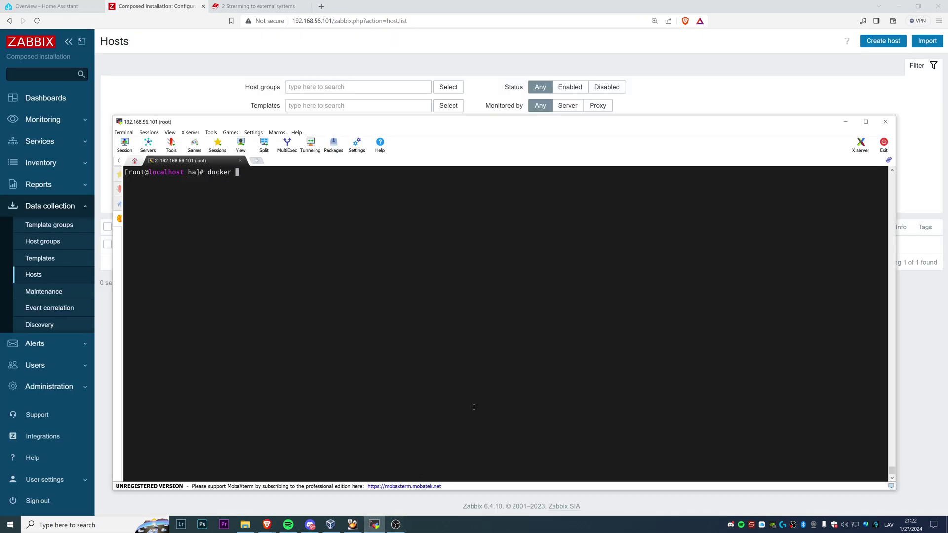
pyautogui.write('ps')
pyautogui.press('Return')
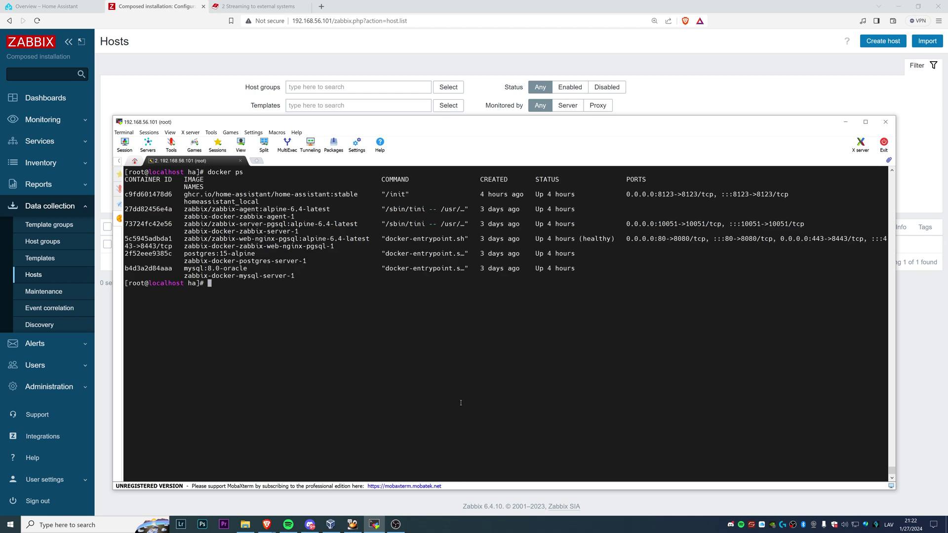
# Highlight the Zabbix server, database and homeassistant container rows, then show the Home Assistant dashboard
pyautogui.moveTo(590, 271); pyautogui.dragTo(165, 232)
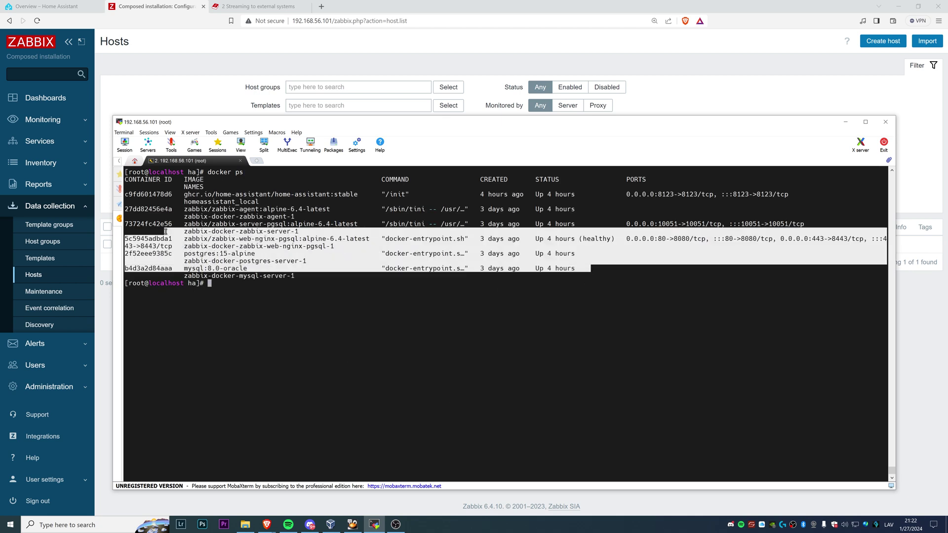
pyautogui.moveTo(165, 194); pyautogui.dragTo(284, 203)
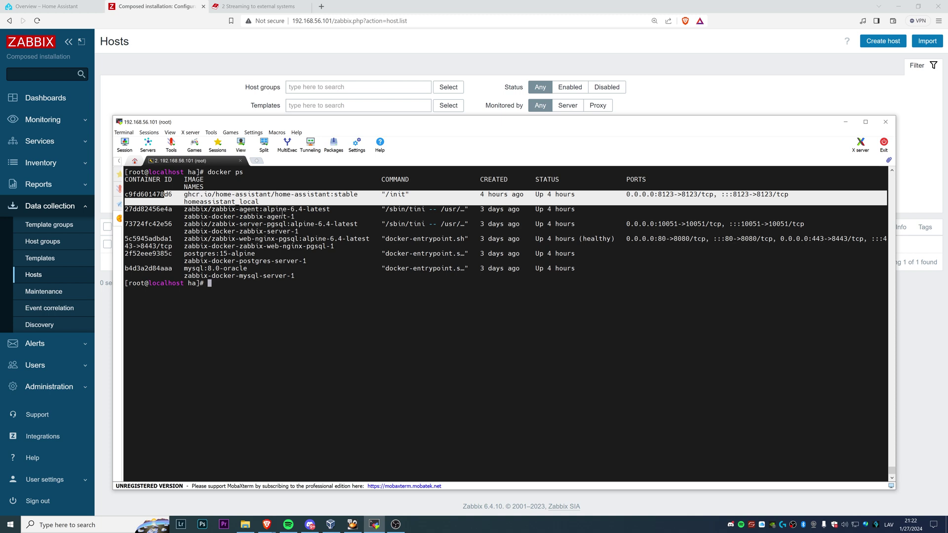
pyautogui.click(196, 95)
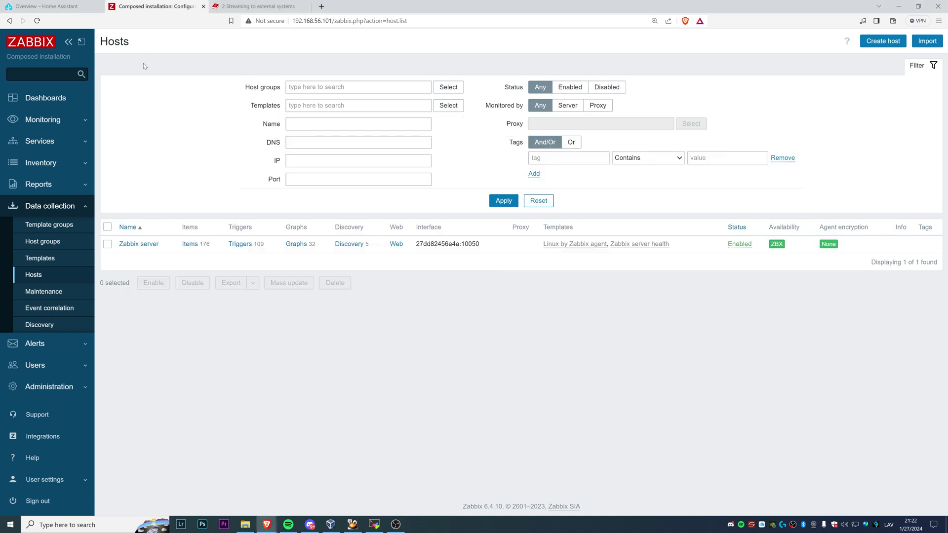
pyautogui.click(69, 6)
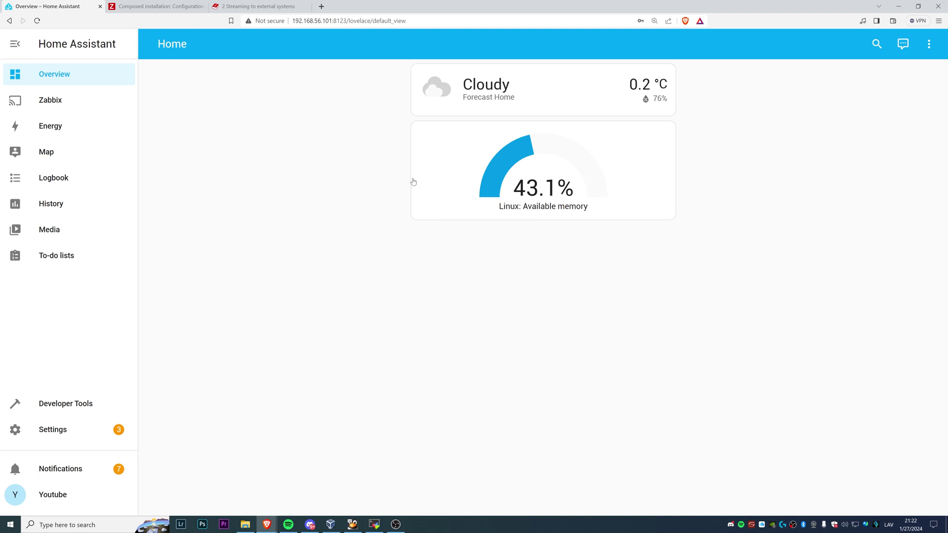
# Open Home Assistant's configuration.yaml in vim from the terminal
pyautogui.click(374, 526)
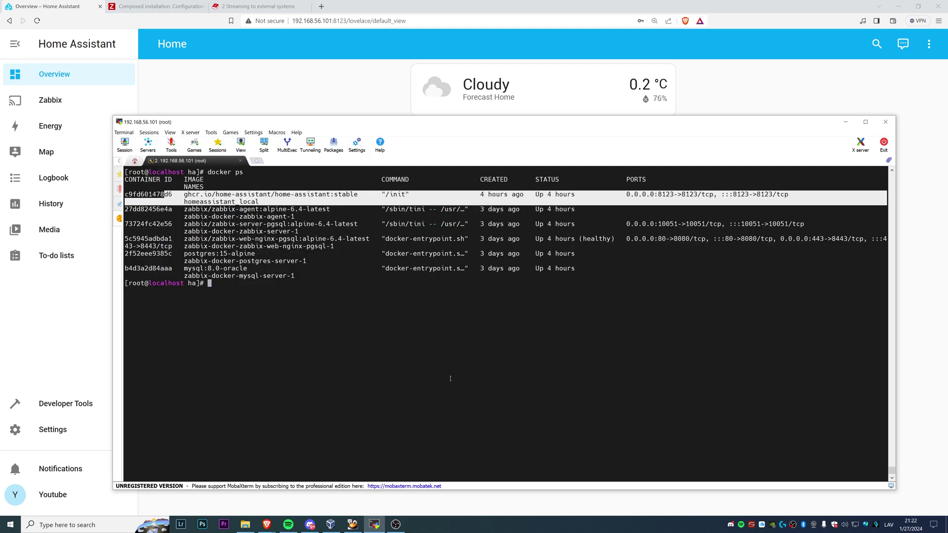
pyautogui.write('vim h')
pyautogui.press('Tab')
pyautogui.press('Return')
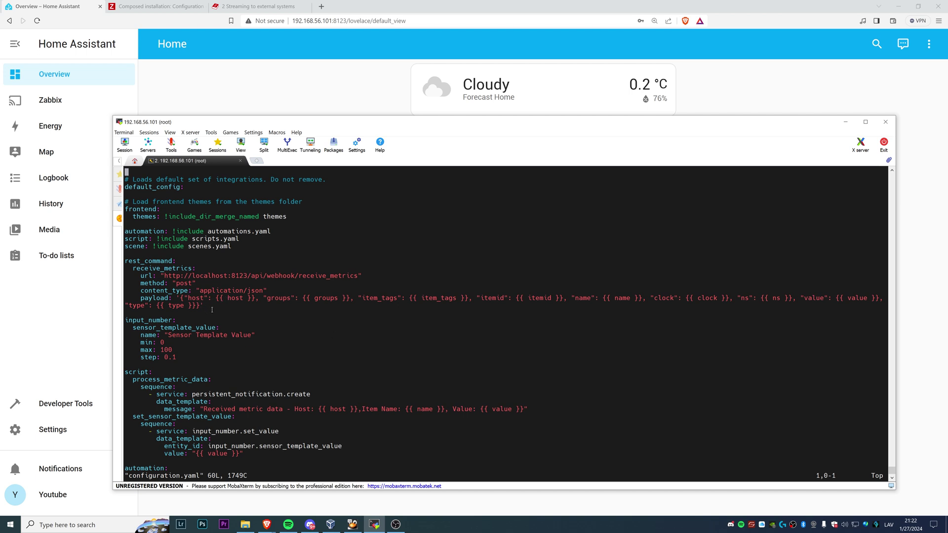
# Highlight the rest_command block, its receive_metrics webhook URL and its payload line
pyautogui.moveTo(206, 307); pyautogui.dragTo(123, 262)
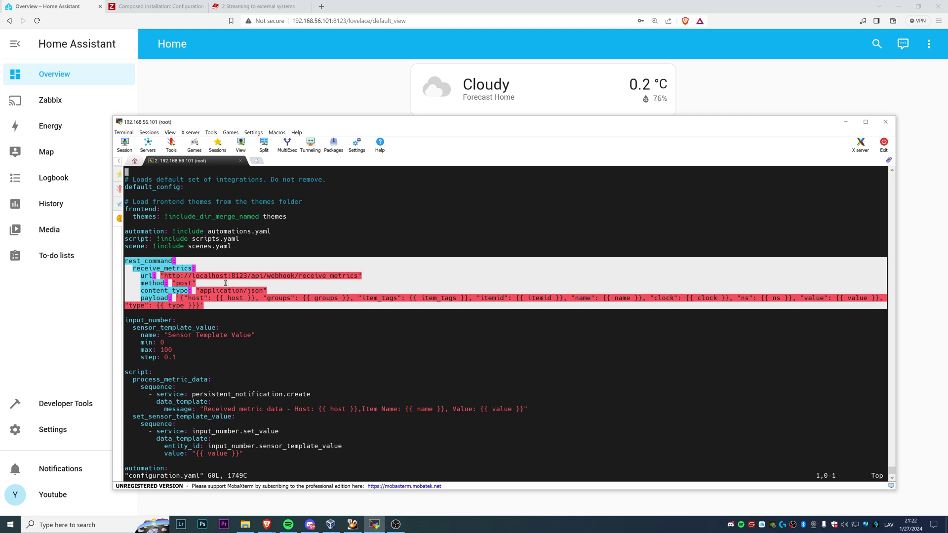
pyautogui.click(182, 283)
pyautogui.moveTo(162, 277); pyautogui.dragTo(318, 276)
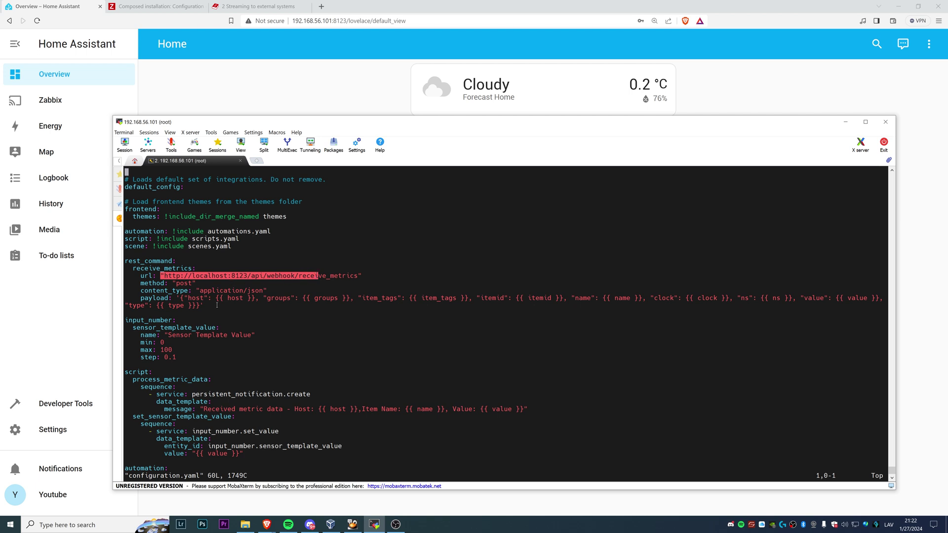
pyautogui.moveTo(148, 297); pyautogui.dragTo(214, 307)
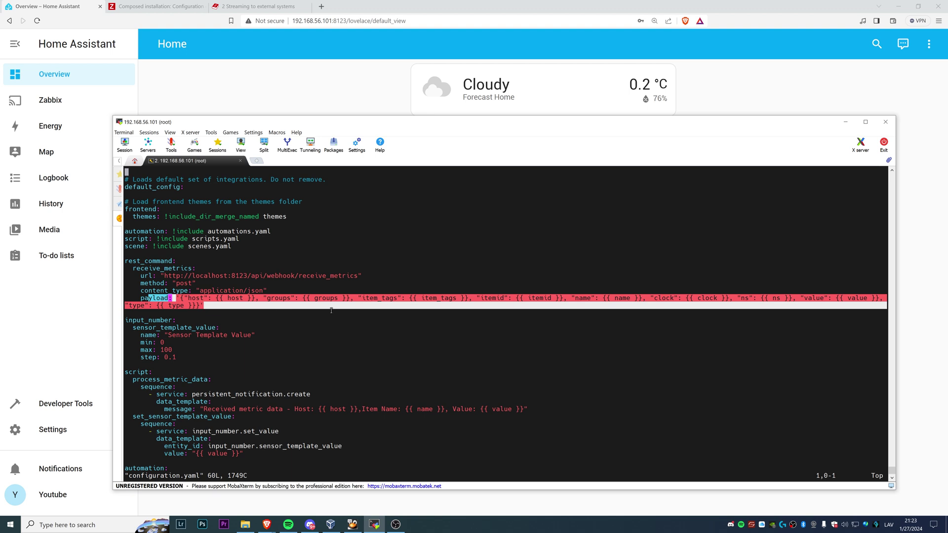
pyautogui.click(332, 310)
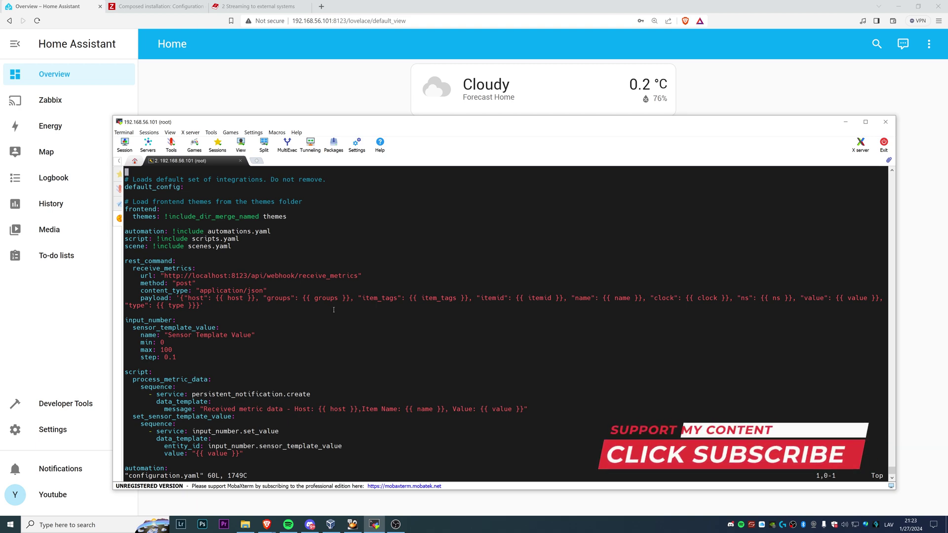
# Open the Streaming to external systems docs page and highlight the first item-value NDJSON example
pyautogui.click(246, 6)
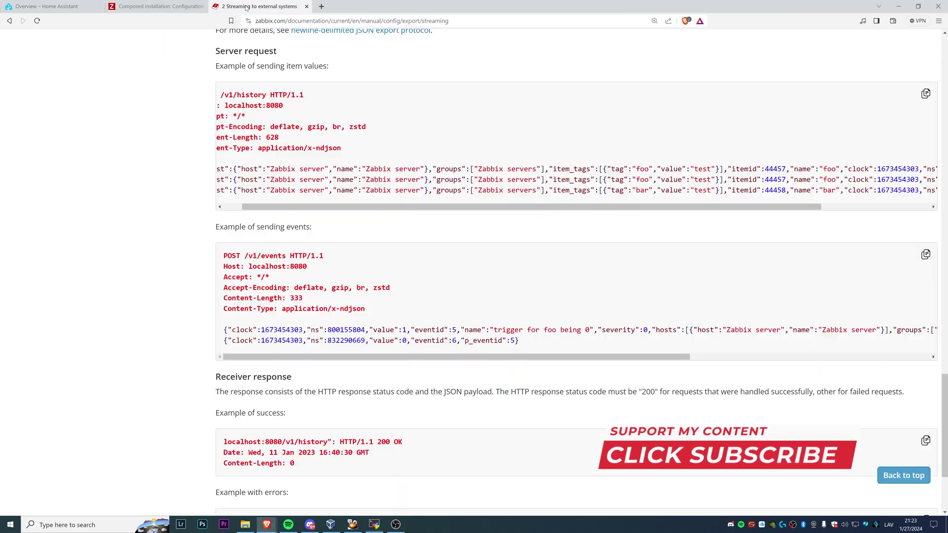
pyautogui.scroll(4, 180, 292)
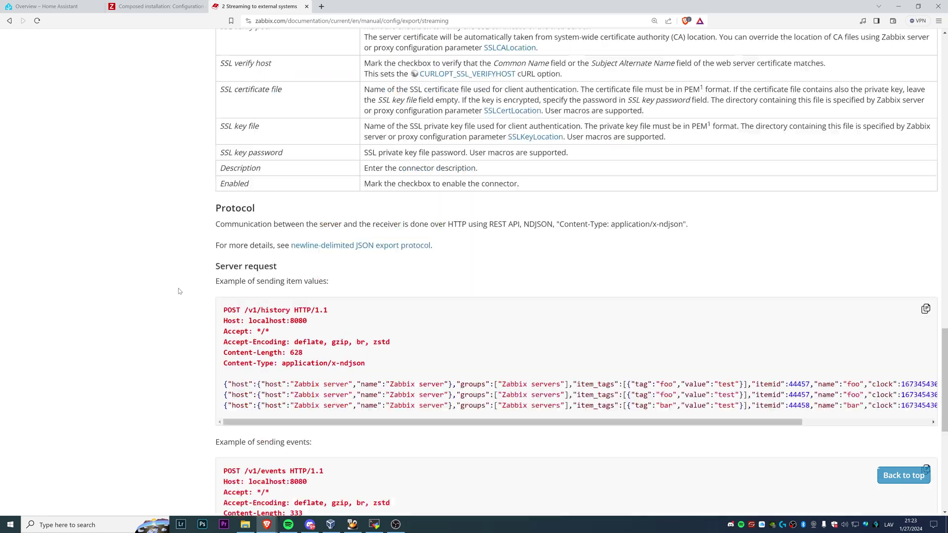
pyautogui.scroll(20, 180, 291)
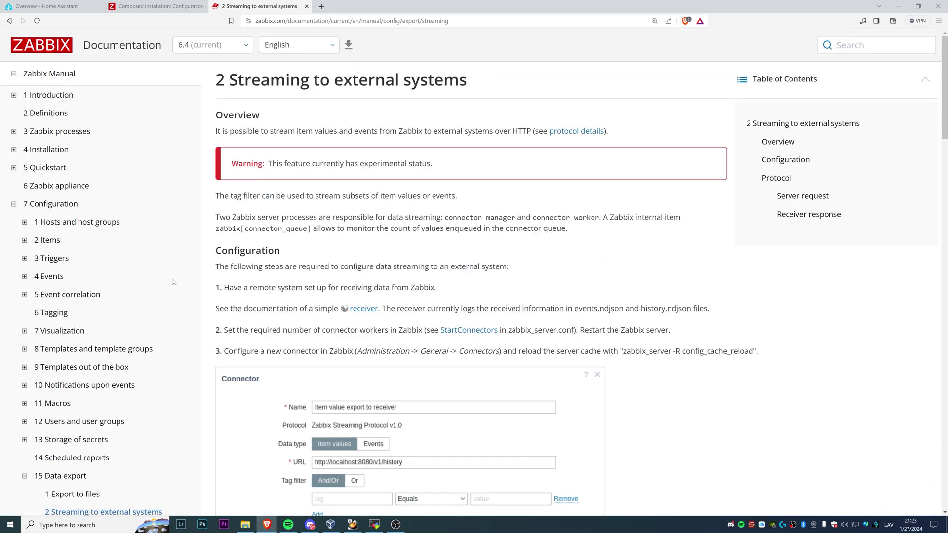
pyautogui.scroll(-13, 217, 306)
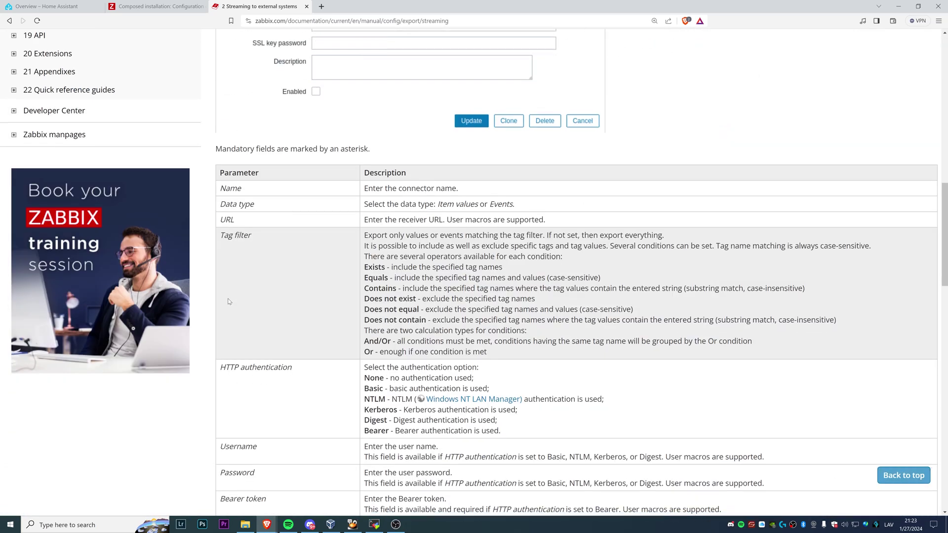
pyautogui.scroll(-20, 229, 302)
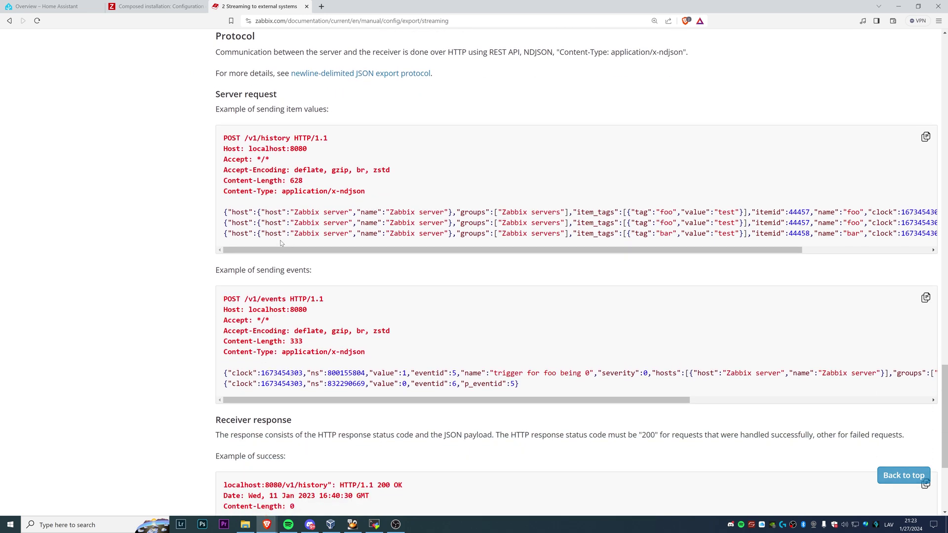
pyautogui.moveTo(227, 212); pyautogui.dragTo(701, 223)
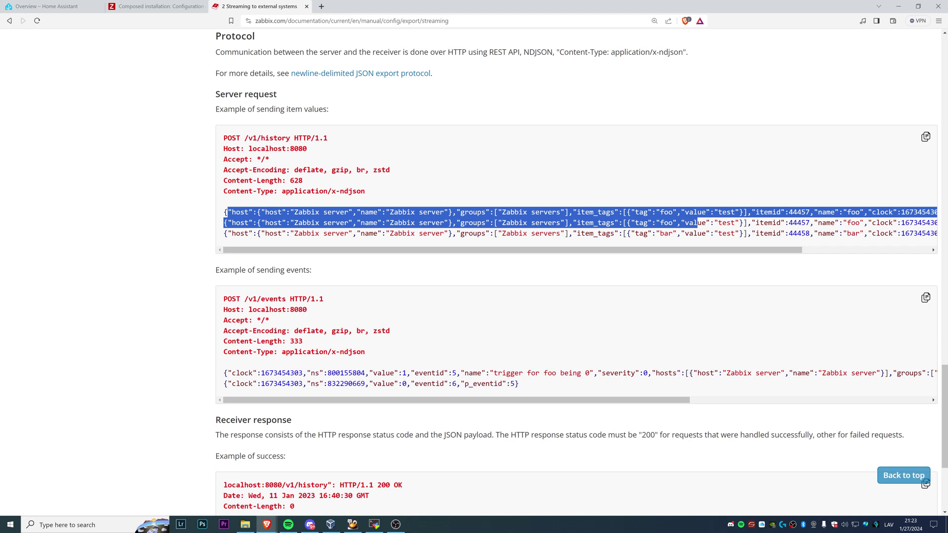
# Highlight the event NDJSON examples, the host name, itemid 44457 and the 'servers' group
pyautogui.scroll(-2, 576, 273)
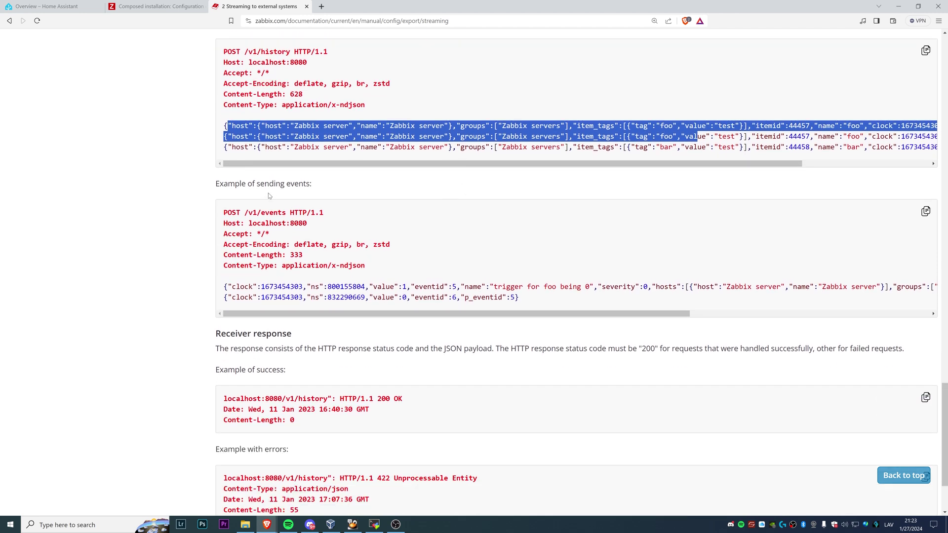
pyautogui.moveTo(236, 287); pyautogui.dragTo(575, 296)
pyautogui.scroll(1, 471, 279)
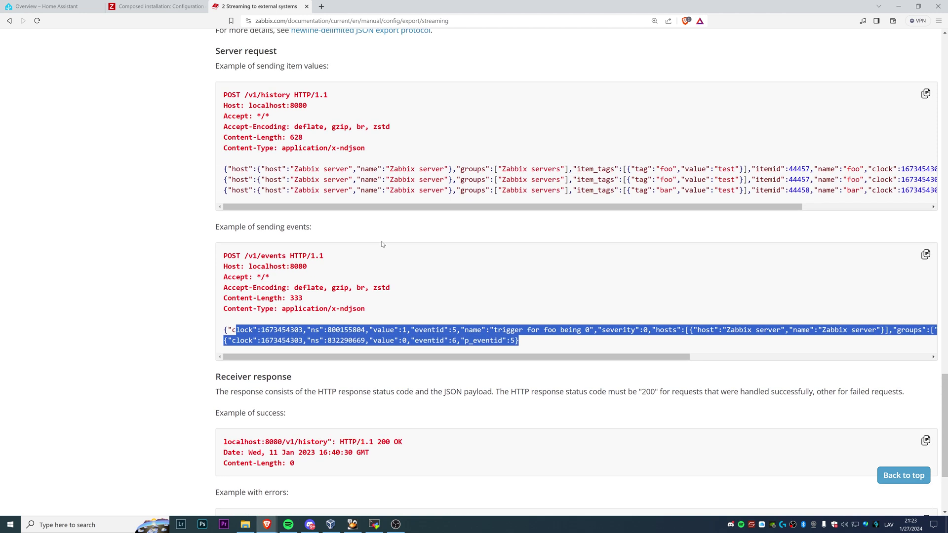
pyautogui.moveTo(298, 168); pyautogui.dragTo(352, 169)
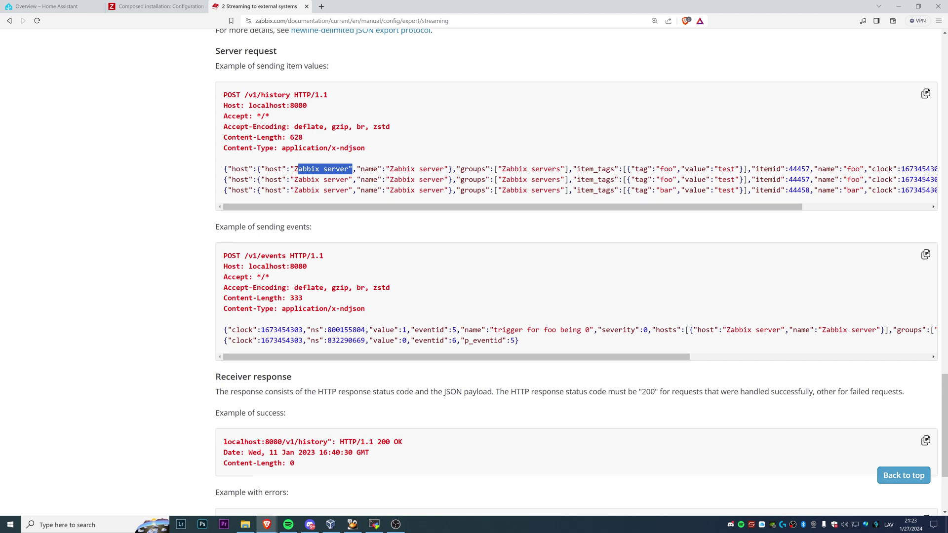
pyautogui.doubleClick(799, 169)
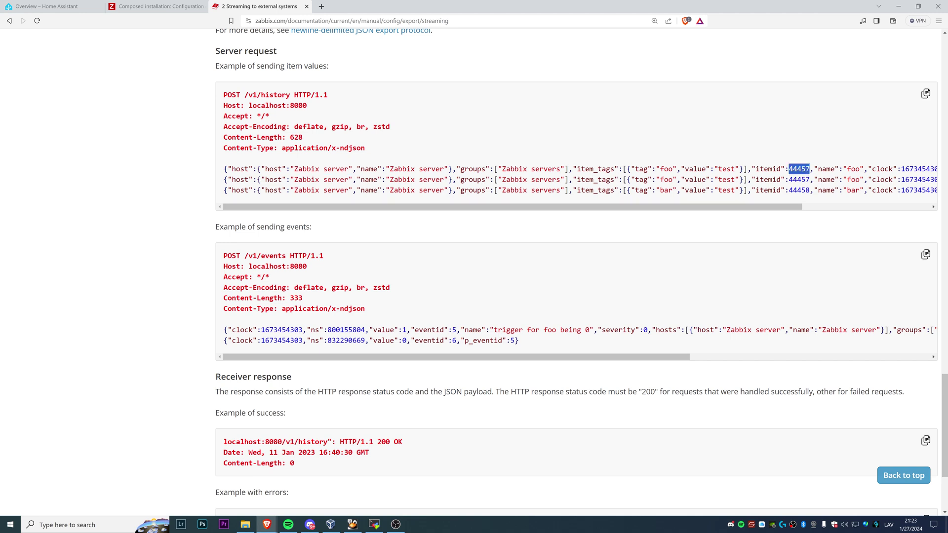
pyautogui.doubleClick(544, 171)
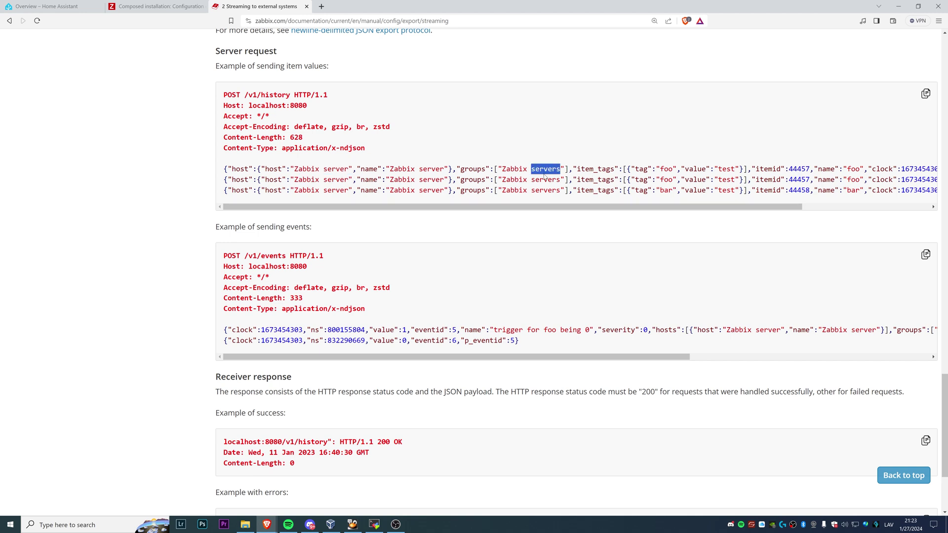
pyautogui.click(374, 524)
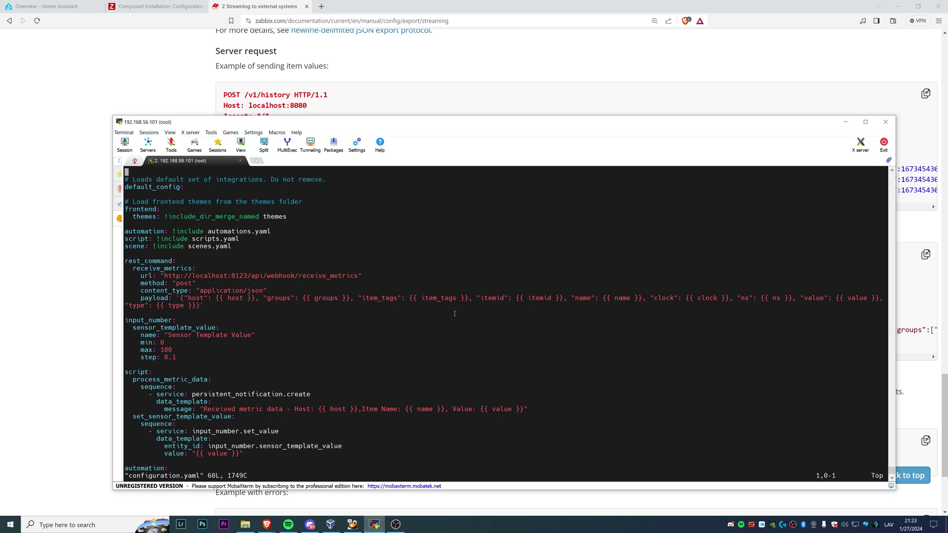
# Mark the payload's host field and the receive_metrics webhook URL, then return to Zabbix Hosts
pyautogui.doubleClick(235, 299)
pyautogui.moveTo(161, 276); pyautogui.dragTo(356, 273)
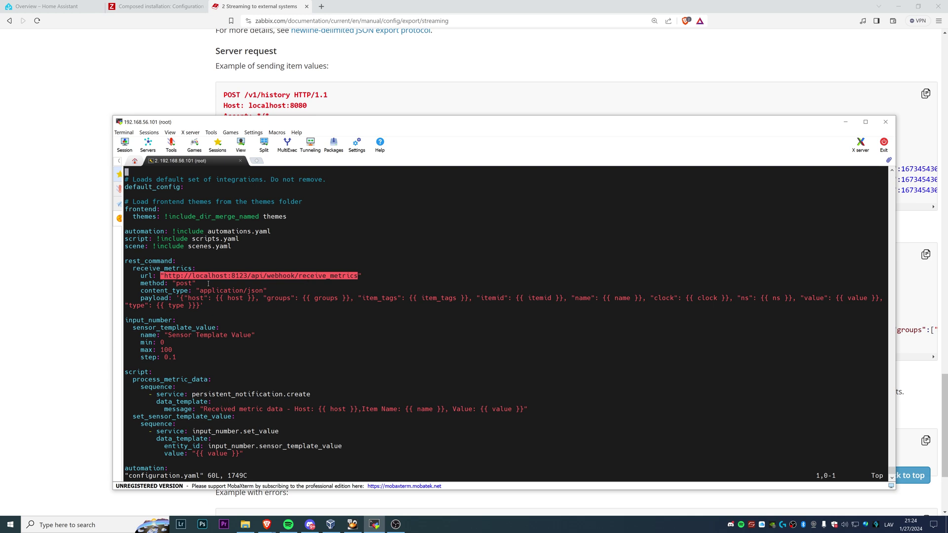
pyautogui.click(285, 290)
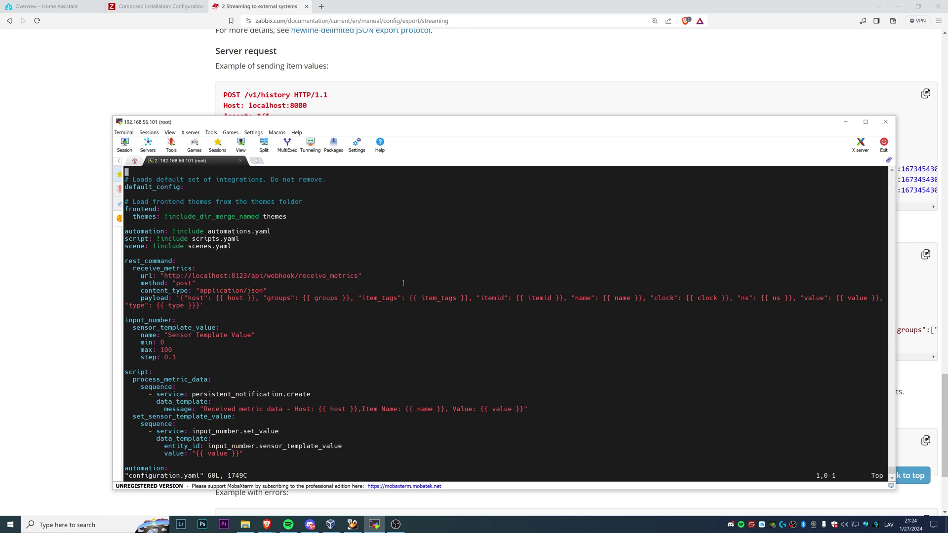
pyautogui.click(57, 223)
pyautogui.click(157, 5)
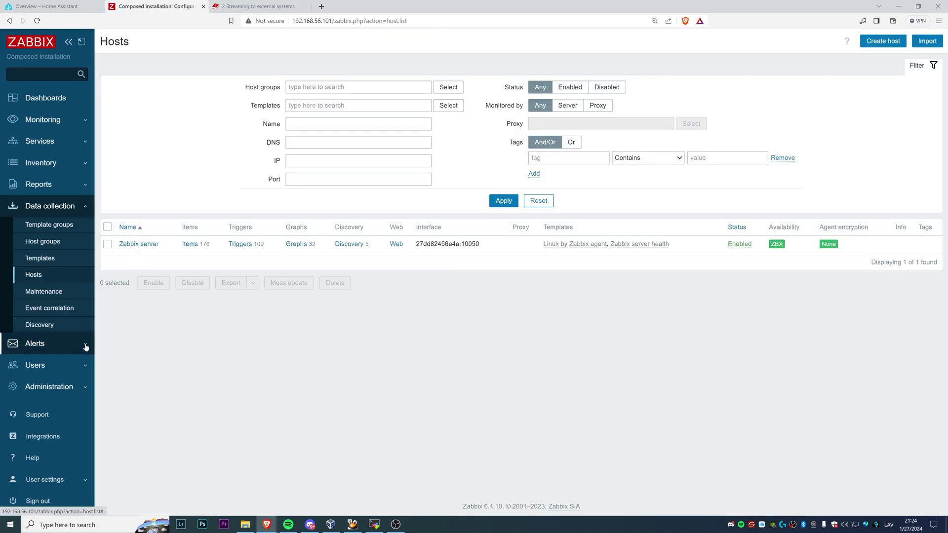
# Review the Stream to HA connector under Administration > General > Connectors, closing it unsaved
pyautogui.click(70, 386)
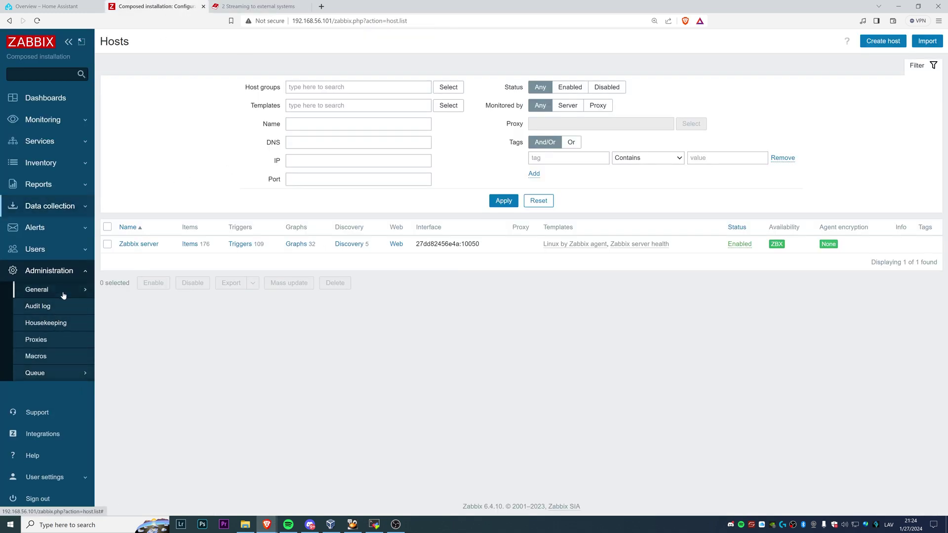
pyautogui.moveTo(74, 290)
pyautogui.click(149, 401)
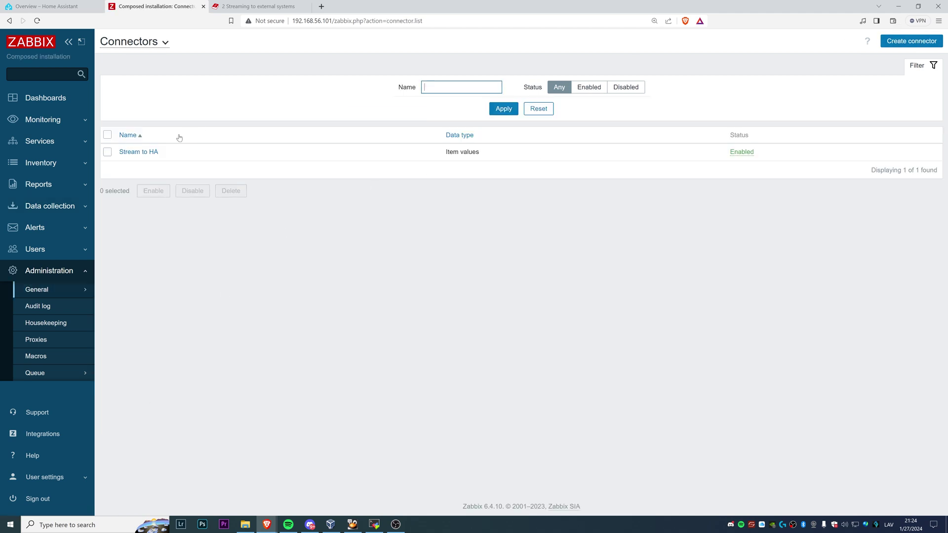
pyautogui.click(138, 153)
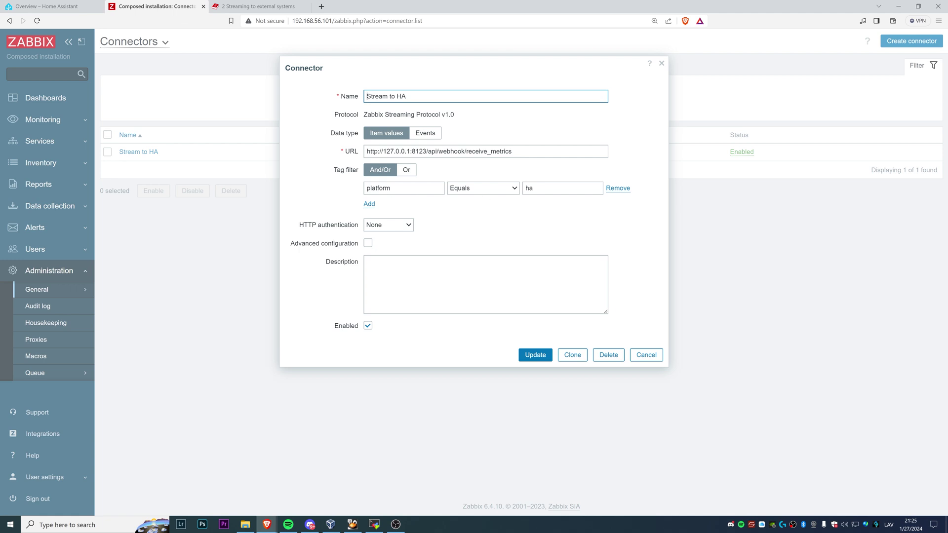
pyautogui.click(651, 356)
pyautogui.click(75, 207)
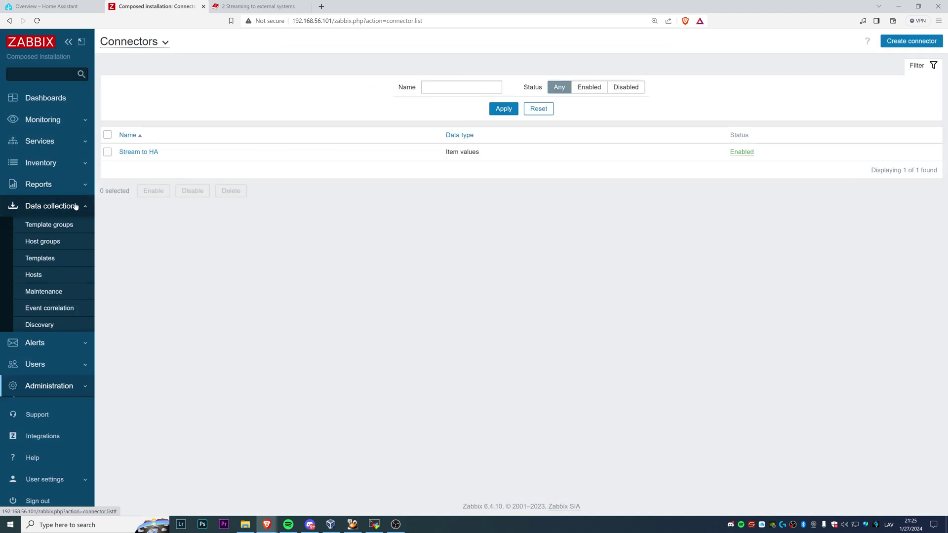
# Filter the Zabbix server host's items by the name 'memory'
pyautogui.click(34, 275)
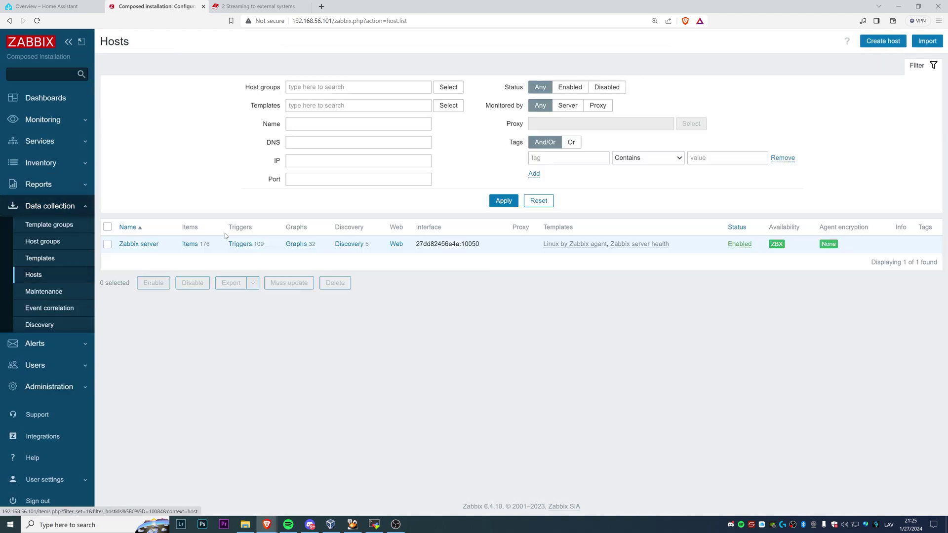
pyautogui.click(190, 244)
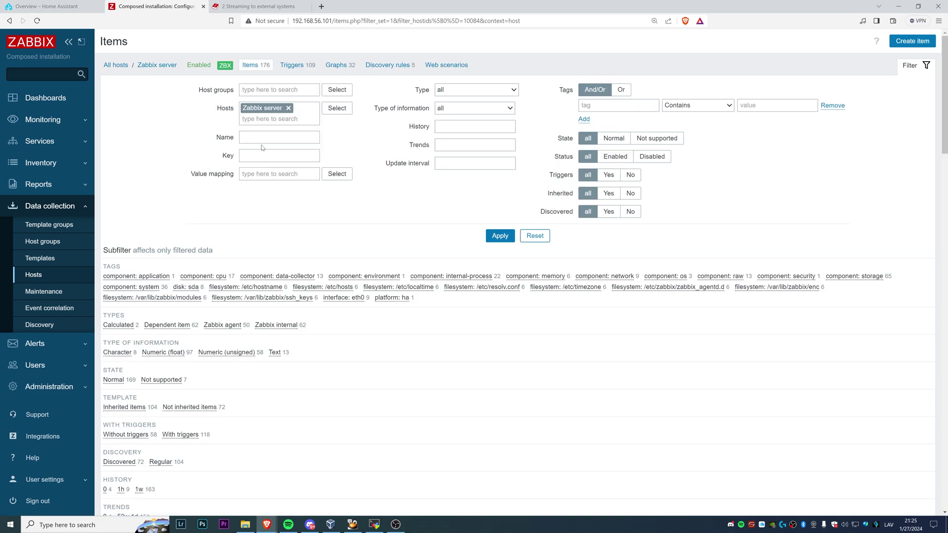
pyautogui.click(277, 138)
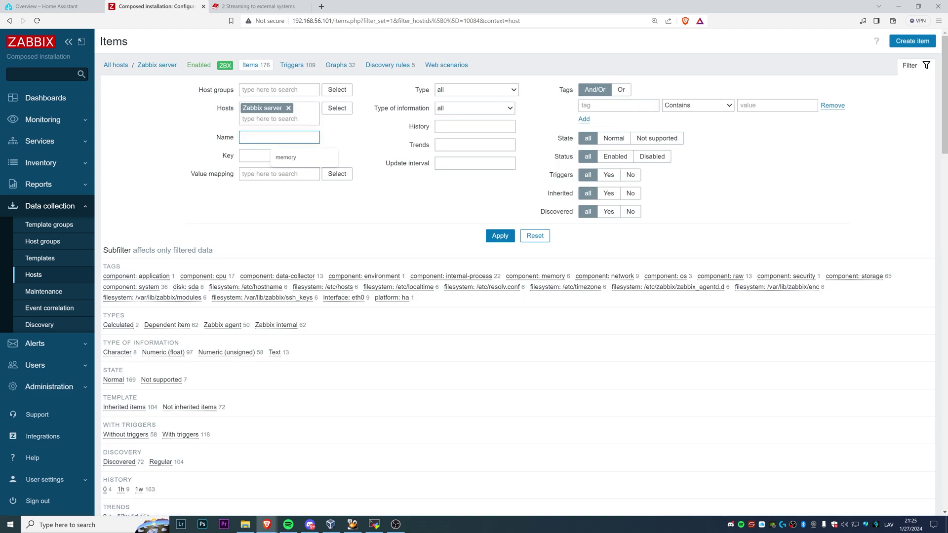
pyautogui.write('memory')
pyautogui.press('Return')
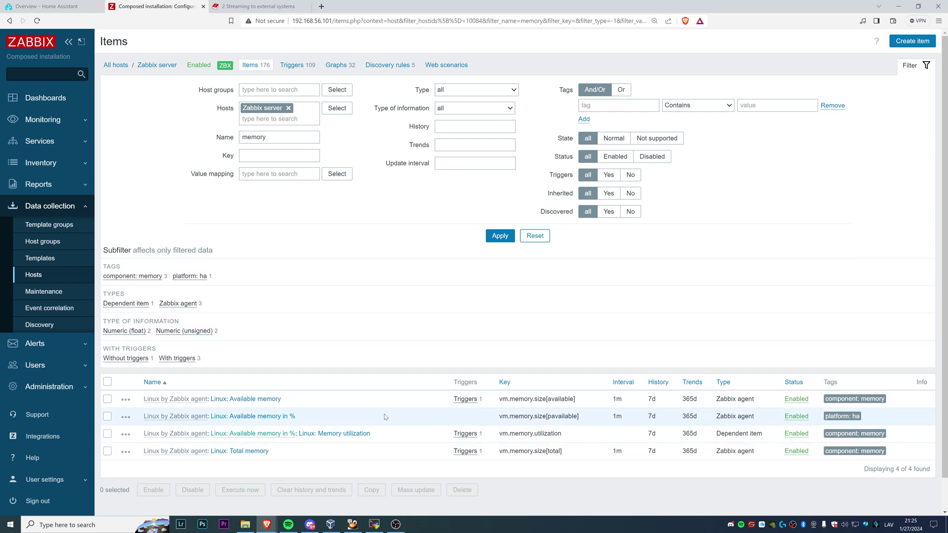
# Open the Linux: Available memory in % item and confirm its platform: ha tag
pyautogui.click(248, 419)
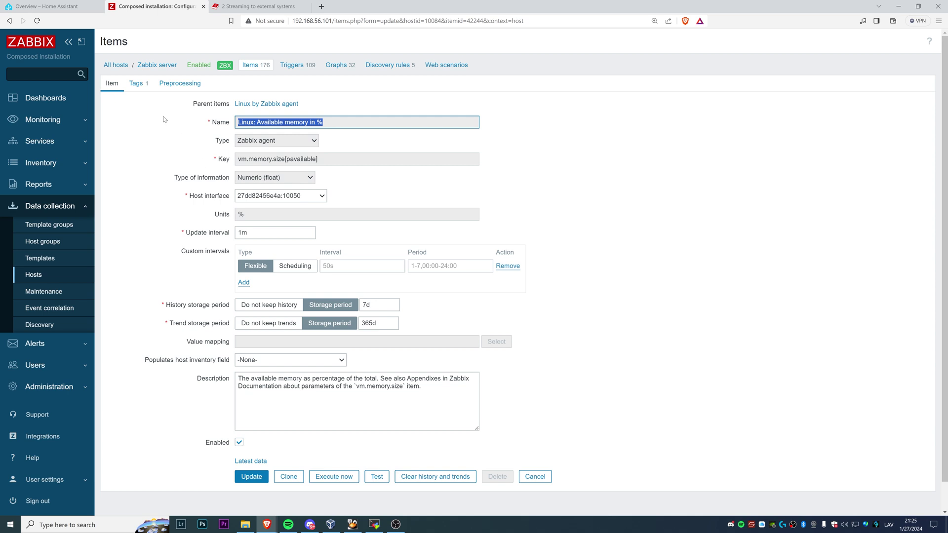
pyautogui.click(147, 87)
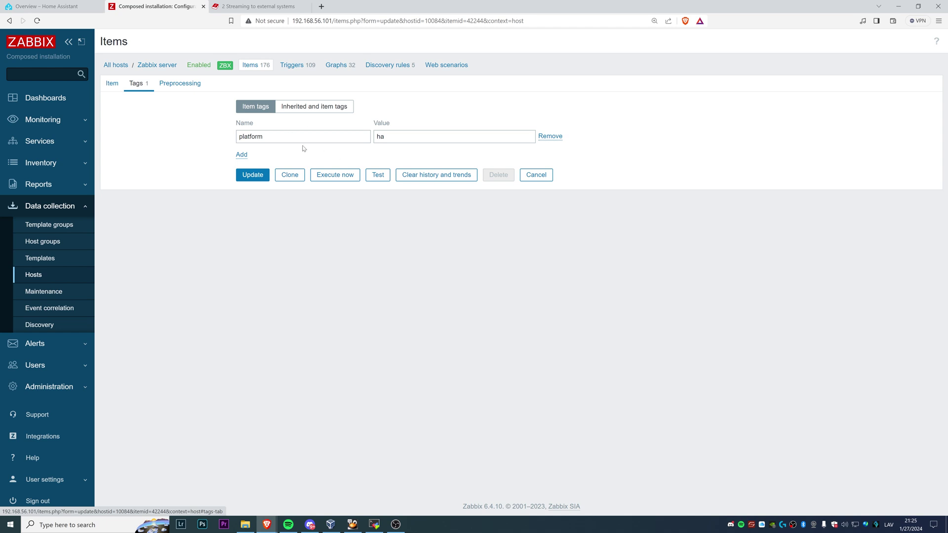
pyautogui.click(112, 84)
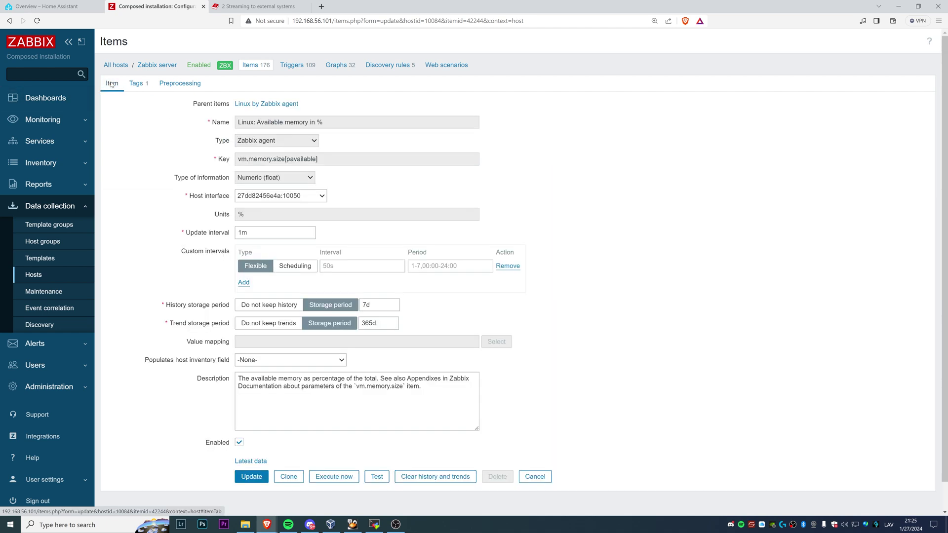
pyautogui.click(72, 391)
# Reopen the Stream to HA connector and keep its HTTP authentication at None
pyautogui.moveTo(37, 289)
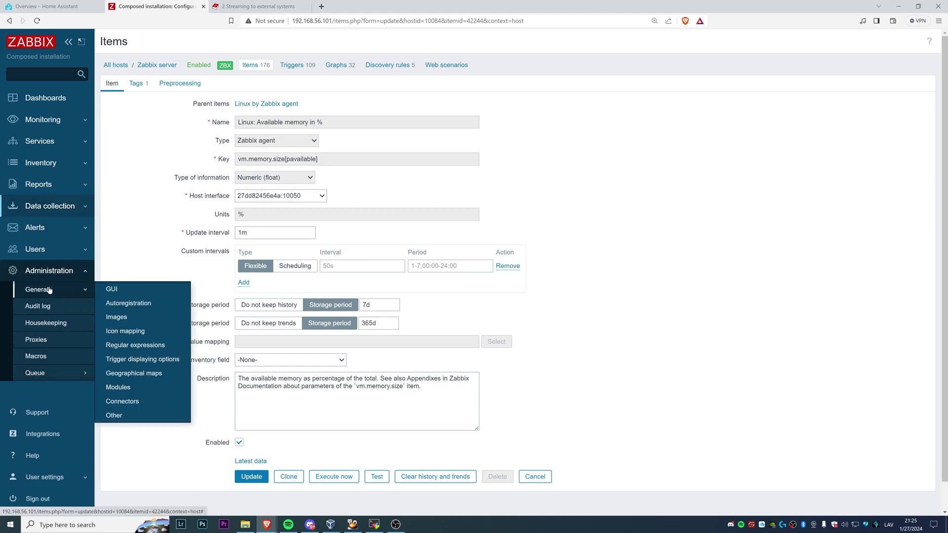
pyautogui.click(151, 403)
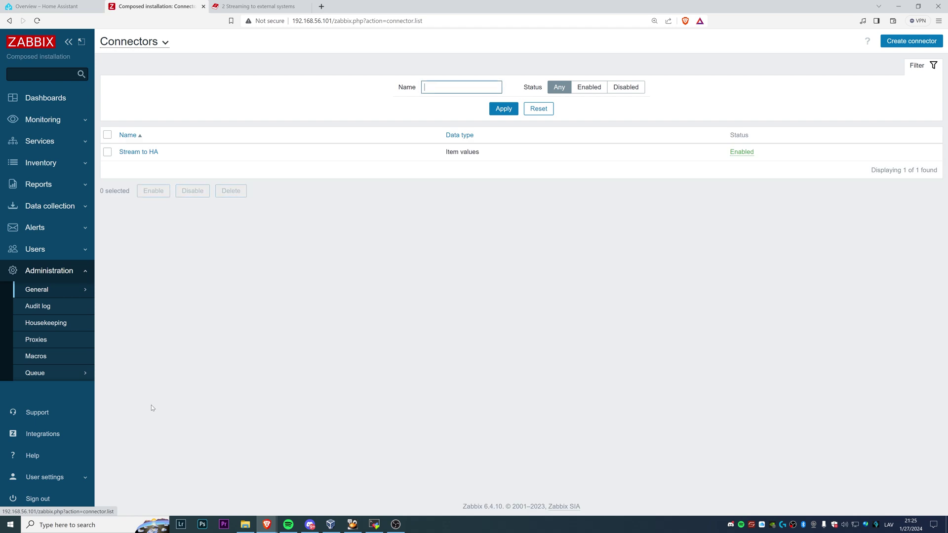
pyautogui.click(149, 153)
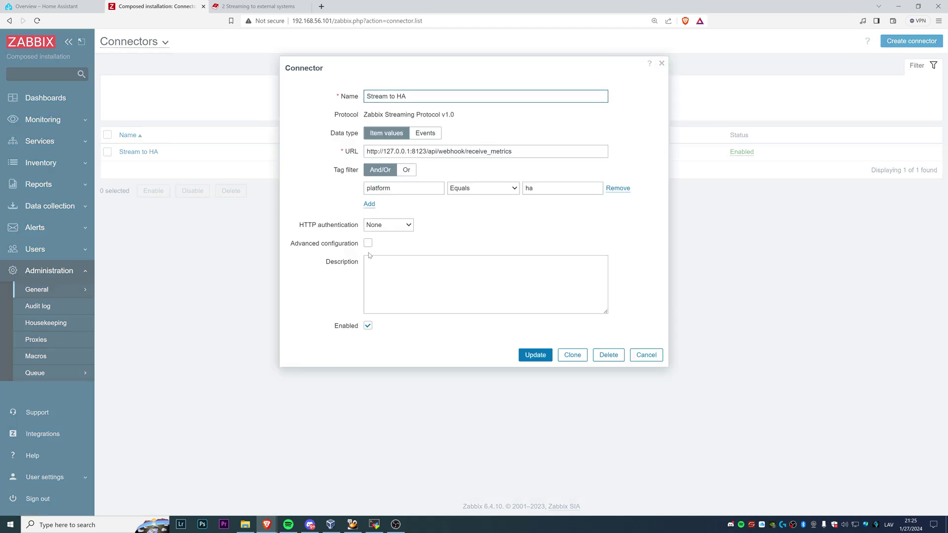
pyautogui.click(393, 228)
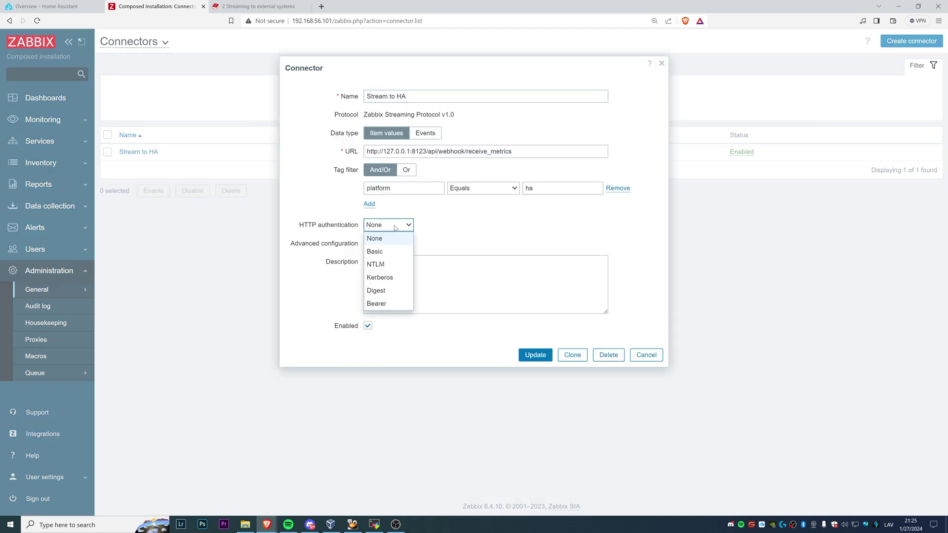
pyautogui.click(397, 228)
# Inspect the connector's advanced options, including the 5s timeout, and cancel without changes
pyautogui.click(368, 243)
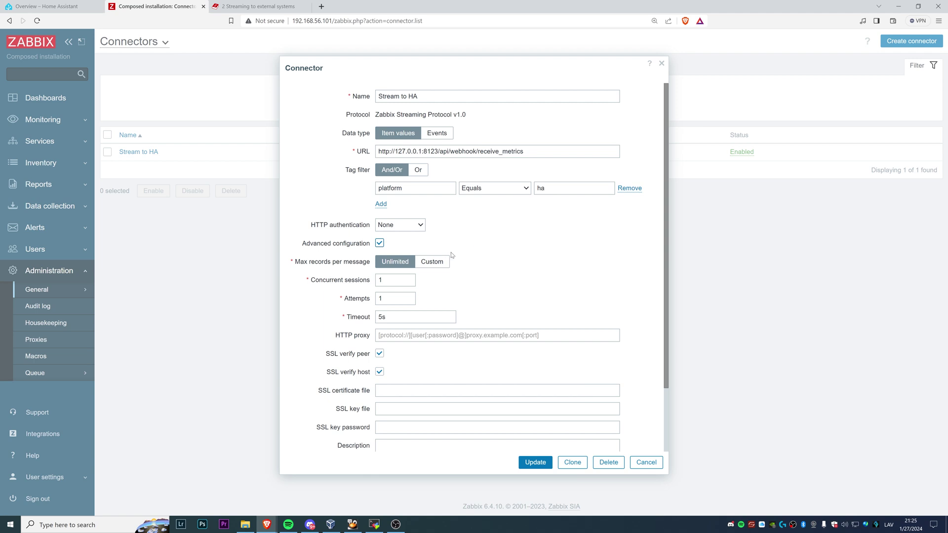
pyautogui.scroll(-2, 499, 257)
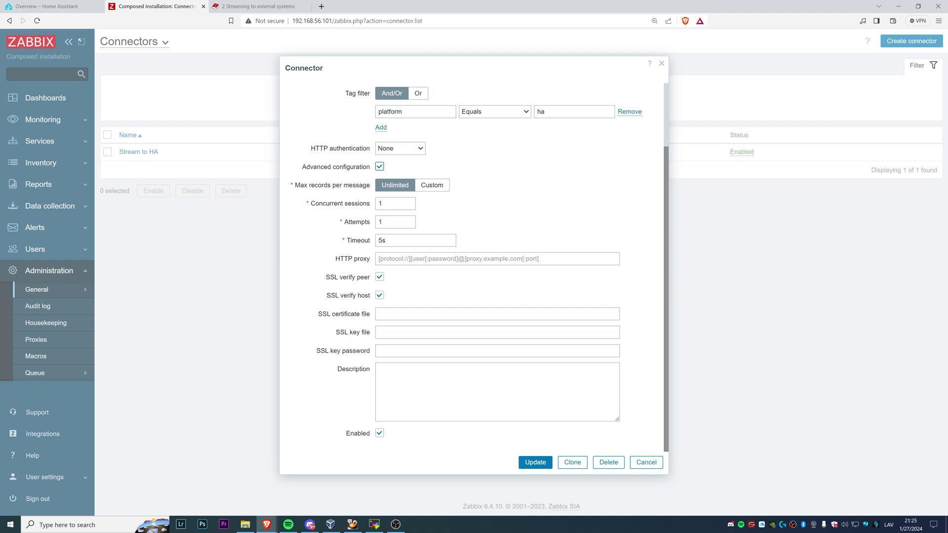
pyautogui.scroll(2, 523, 281)
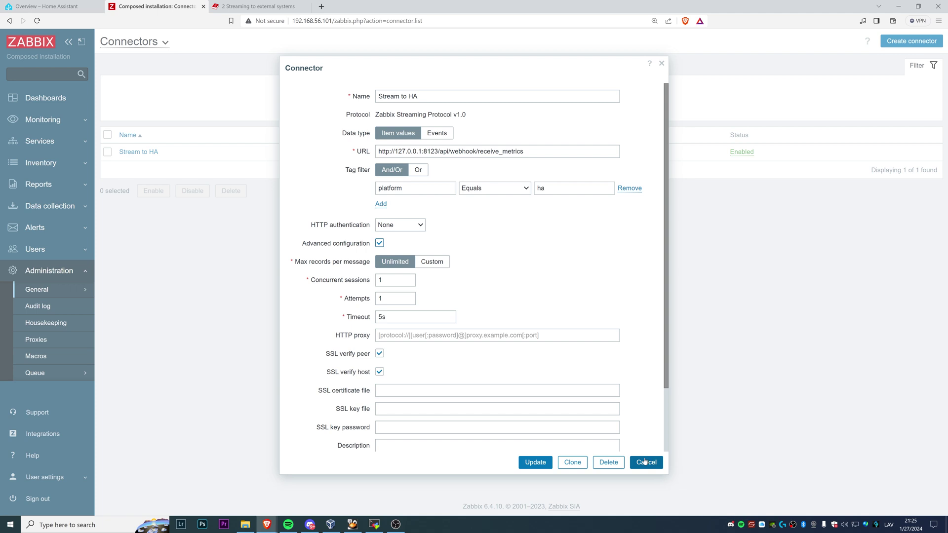
pyautogui.click(645, 461)
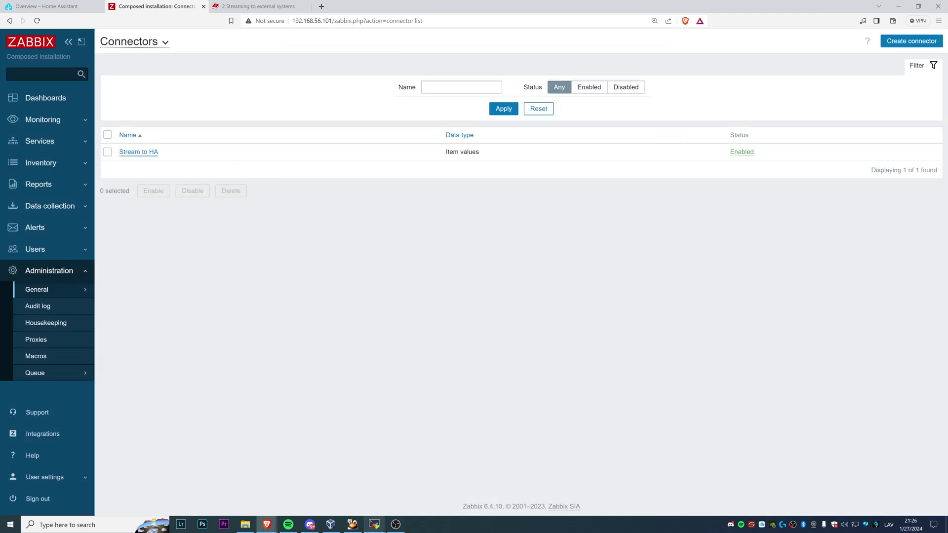
pyautogui.click(374, 525)
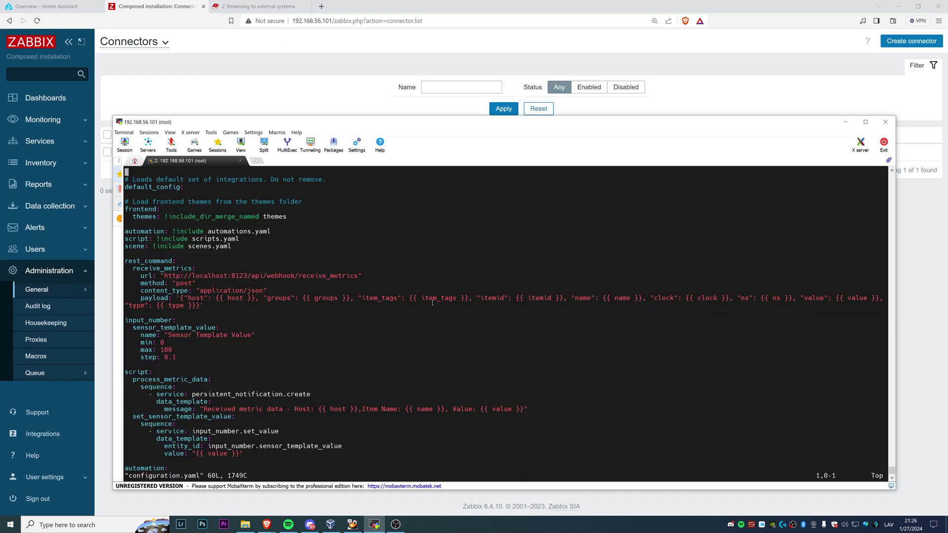
# Highlight the automation, script and scene include lines and enlarge the terminal window
pyautogui.press('Down')
pyautogui.press('Down')
pyautogui.press('Down')
pyautogui.press('Down')
pyautogui.press('Down')
pyautogui.press('Down')
pyautogui.press('Down')
pyautogui.press('Down')
pyautogui.press('Down')
pyautogui.press('Down')
pyautogui.press('Down')
pyautogui.press('Down')
pyautogui.press('Down')
pyautogui.press('Down')
pyautogui.press('Down')
pyautogui.press('Down')
pyautogui.press('Down')
pyautogui.press('Down')
pyautogui.press('Down')
pyautogui.press('Down')
pyautogui.press('Down')
pyautogui.press('Down')
pyautogui.press('Down')
pyautogui.press('Down')
pyautogui.press('Down')
pyautogui.press('Down')
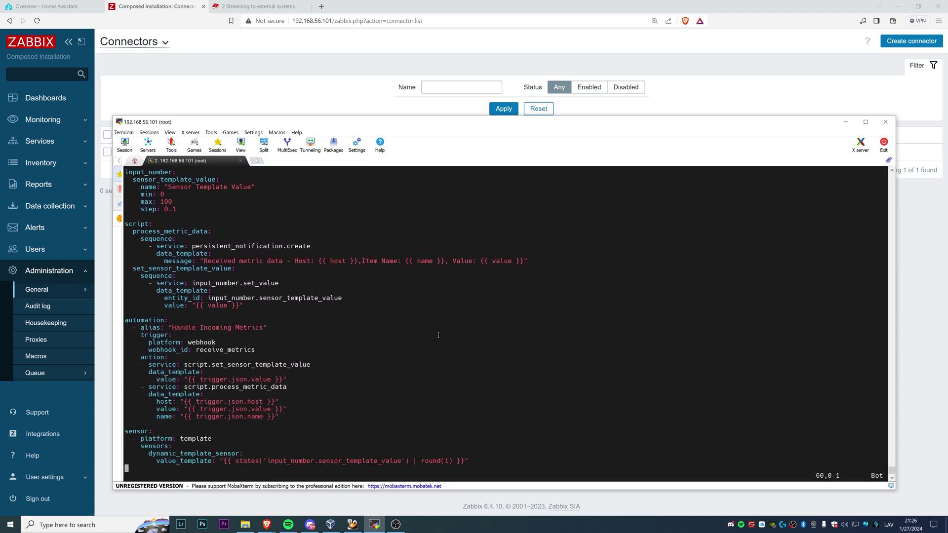
pyautogui.press('Up')
pyautogui.press('Up')
pyautogui.press('Up')
pyautogui.press('Up')
pyautogui.press('Up')
pyautogui.press('Up')
pyautogui.press('Up')
pyautogui.press('Up')
pyautogui.press('Up')
pyautogui.press('Up')
pyautogui.press('Up')
pyautogui.press('Up')
pyautogui.press('Up')
pyautogui.press('Up')
pyautogui.press('Up')
pyautogui.press('Up')
pyautogui.press('Up')
pyautogui.press('Up')
pyautogui.press('Up')
pyautogui.press('Up')
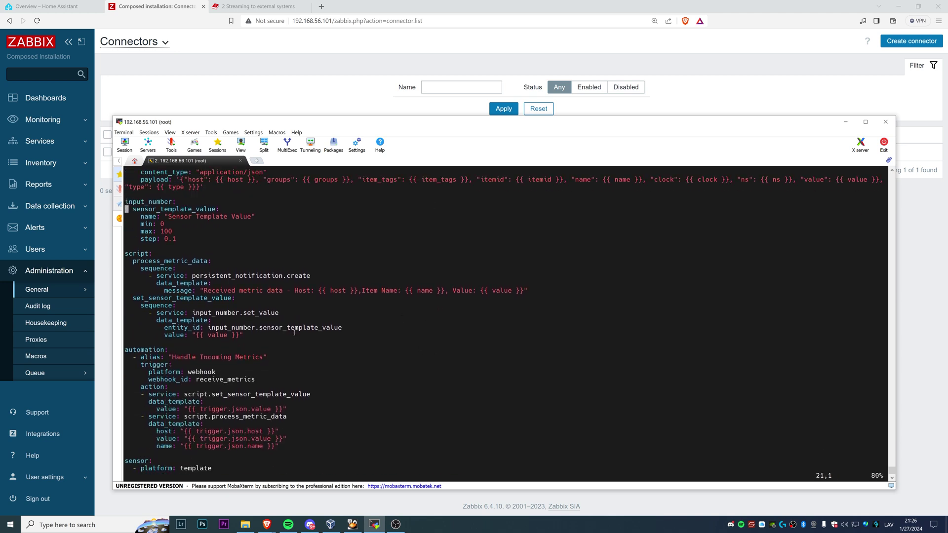
pyautogui.press('Down')
pyautogui.press('Down')
pyautogui.press('Down')
pyautogui.press('Down')
pyautogui.press('Down')
pyautogui.press('Down')
pyautogui.press('Down')
pyautogui.press('Down')
pyautogui.press('Down')
pyautogui.press('Down')
pyautogui.press('Down')
pyautogui.press('Down')
pyautogui.press('Up')
pyautogui.press('Up')
pyautogui.press('Up')
pyautogui.press('Up')
pyautogui.press('Up')
pyautogui.press('Up')
pyautogui.press('Up')
pyautogui.press('Up')
pyautogui.press('Up')
pyautogui.press('Up')
pyautogui.press('Up')
pyautogui.press('Up')
pyautogui.press('Up')
pyautogui.press('Up')
pyautogui.press('Up')
pyautogui.press('Up')
pyautogui.press('Up')
pyautogui.press('Up')
pyautogui.press('Up')
pyautogui.press('Up')
pyautogui.press('Up')
pyautogui.press('Up')
pyautogui.press('Up')
pyautogui.press('Up')
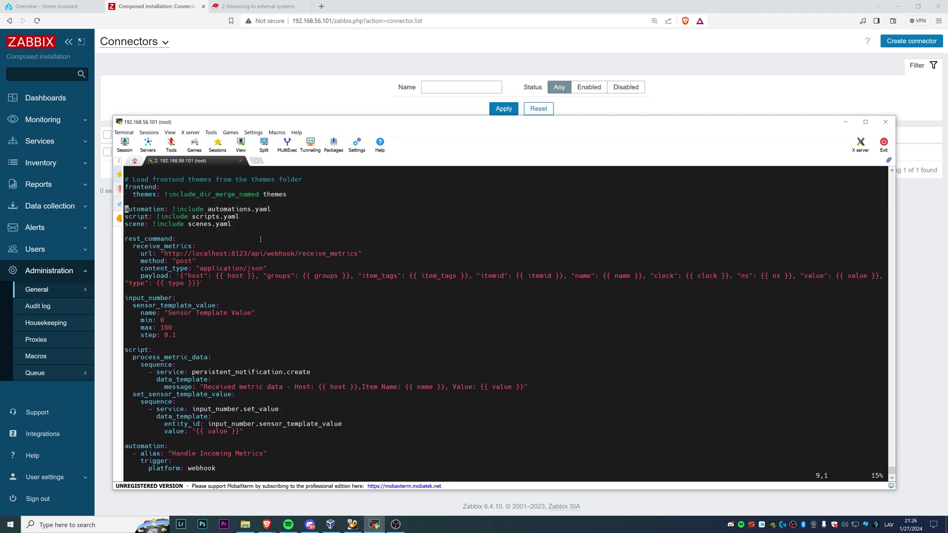
pyautogui.moveTo(238, 225); pyautogui.dragTo(126, 210)
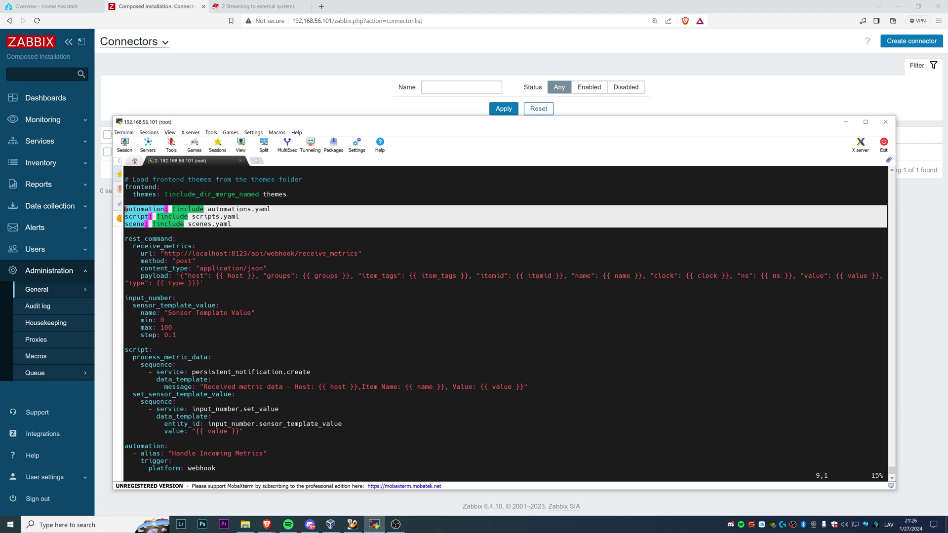
pyautogui.moveTo(229, 117); pyautogui.dragTo(230, 63)
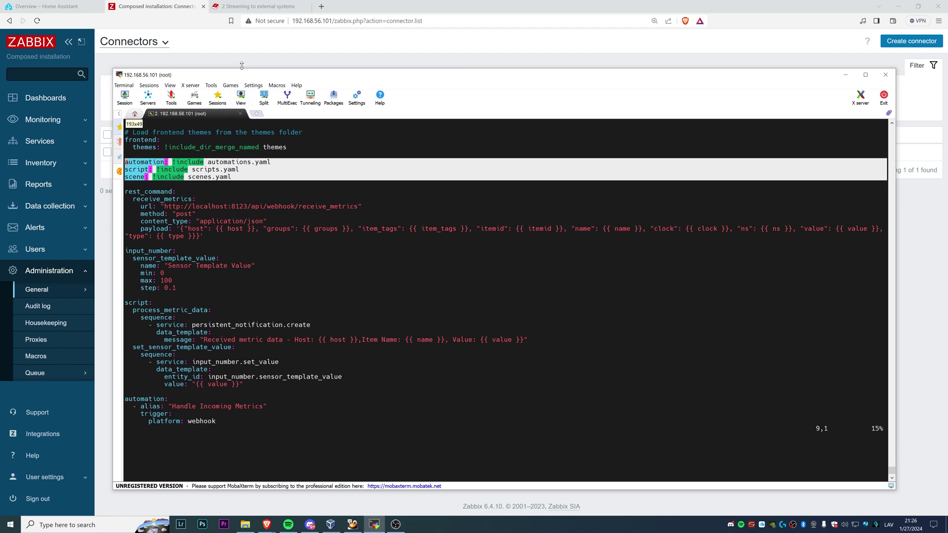
# Step through the script and automation sections, including the set_sensor_template_value script
pyautogui.press('Down')
pyautogui.press('Down')
pyautogui.press('Down')
pyautogui.press('Down')
pyautogui.press('Down')
pyautogui.press('Down')
pyautogui.press('Down')
pyautogui.press('Down')
pyautogui.press('Down')
pyautogui.press('Down')
pyautogui.press('Down')
pyautogui.press('Down')
pyautogui.press('Down')
pyautogui.press('Down')
pyautogui.press('Down')
pyautogui.press('Down')
pyautogui.press('Down')
pyautogui.press('Down')
pyautogui.press('Down')
pyautogui.press('Down')
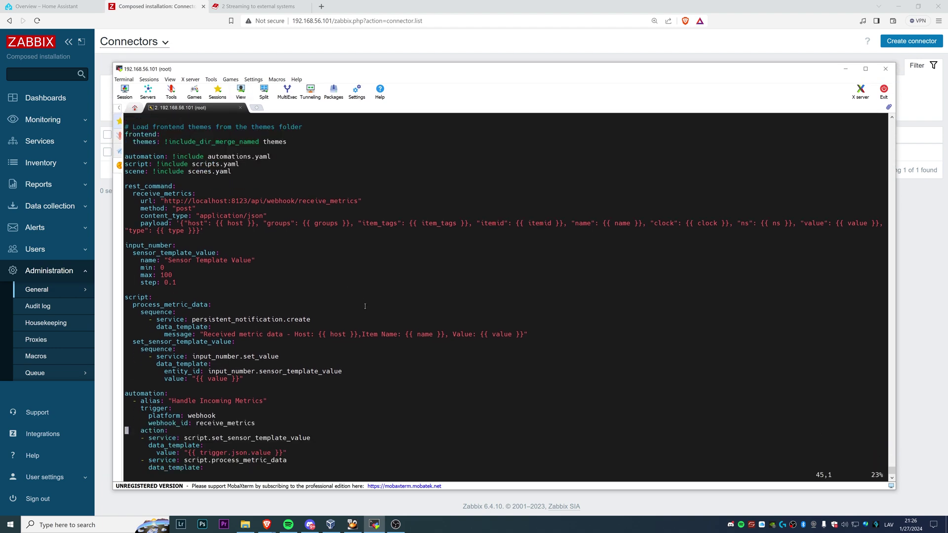
pyautogui.press('Up')
pyautogui.press('Up')
pyautogui.press('Up')
pyautogui.press('Up')
pyautogui.press('Up')
pyautogui.press('Up')
pyautogui.press('Up')
pyautogui.press('Up')
pyautogui.press('Up')
pyautogui.press('Up')
pyautogui.press('Up')
pyautogui.press('Up')
pyautogui.press('Up')
pyautogui.press('Up')
pyautogui.press('Up')
pyautogui.press('Up')
pyautogui.press('Up')
pyautogui.press('Up')
pyautogui.press('Up')
pyautogui.press('Up')
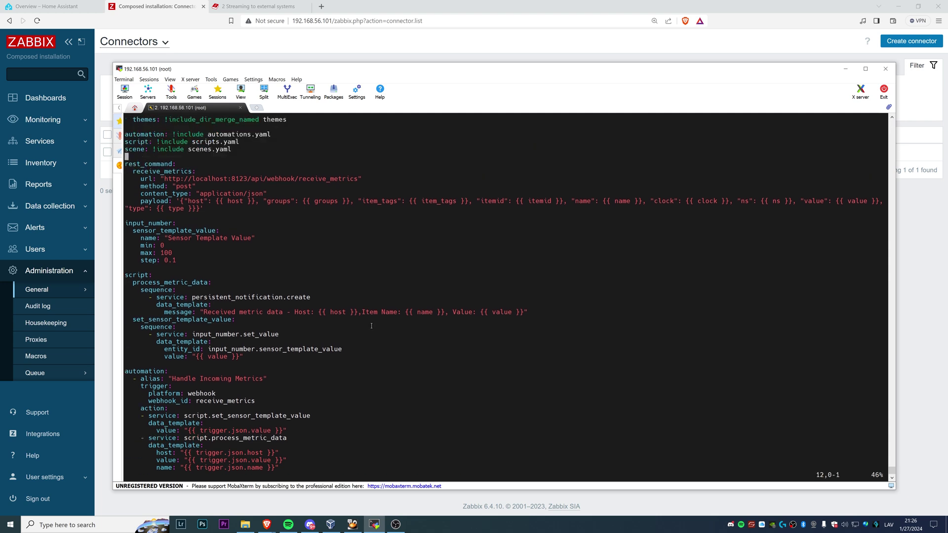
pyautogui.press('Down')
pyautogui.press('Down')
pyautogui.press('Down')
pyautogui.press('Down')
pyautogui.press('Down')
pyautogui.press('Down')
pyautogui.press('Down')
pyautogui.press('Down')
pyautogui.press('Down')
pyautogui.press('Down')
pyautogui.press('Down')
pyautogui.press('Down')
pyautogui.press('Down')
pyautogui.press('Down')
pyautogui.press('Down')
pyautogui.press('Down')
pyautogui.press('Down')
pyautogui.press('Down')
pyautogui.press('Down')
pyautogui.press('Down')
pyautogui.press('Down')
pyautogui.press('Down')
pyautogui.press('Down')
pyautogui.press('Down')
pyautogui.press('Down')
pyautogui.press('Down')
pyautogui.press('Down')
pyautogui.press('Down')
pyautogui.press('Down')
pyautogui.press('Down')
pyautogui.press('Down')
pyautogui.press('Down')
pyautogui.press('Down')
pyautogui.press('Down')
pyautogui.press('Down')
pyautogui.press('Down')
pyautogui.press('Down')
pyautogui.press('Down')
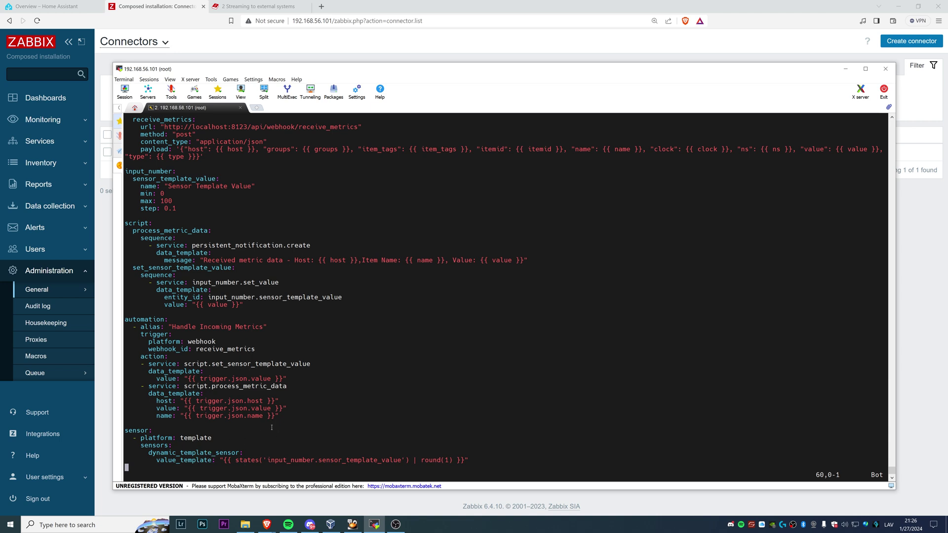
pyautogui.press('Up')
pyautogui.press('Up')
pyautogui.press('Up')
pyautogui.press('Up')
pyautogui.press('Up')
pyautogui.press('Up')
pyautogui.press('Up')
pyautogui.press('Up')
pyautogui.press('Up')
pyautogui.press('Up')
pyautogui.press('Up')
pyautogui.press('Up')
pyautogui.press('Up')
pyautogui.press('Up')
pyautogui.press('Up')
pyautogui.press('Up')
pyautogui.press('Up')
pyautogui.press('Up')
pyautogui.press('Up')
pyautogui.press('Up')
pyautogui.press('Up')
pyautogui.press('Up')
pyautogui.press('Up')
pyautogui.press('Up')
pyautogui.press('Up')
pyautogui.press('Up')
pyautogui.press('Up')
pyautogui.press('Up')
pyautogui.press('Up')
pyautogui.press('Up')
pyautogui.press('Up')
pyautogui.press('Up')
pyautogui.press('Up')
pyautogui.press('Up')
pyautogui.press('Up')
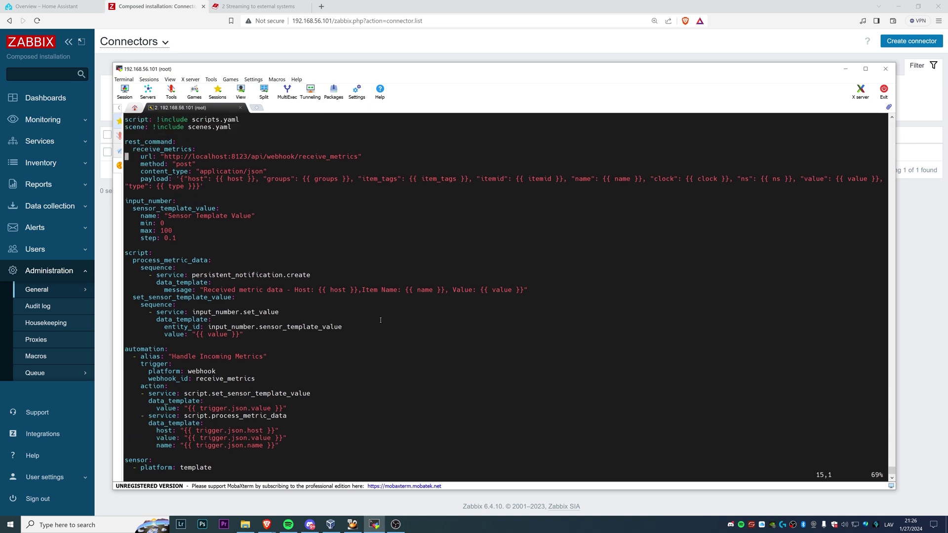
pyautogui.press('Down')
pyautogui.press('Down')
pyautogui.press('Down')
pyautogui.press('Down')
pyautogui.press('Down')
pyautogui.press('Down')
pyautogui.press('Down')
pyautogui.press('Down')
pyautogui.press('Down')
pyautogui.press('Down')
pyautogui.press('Down')
pyautogui.press('Down')
pyautogui.press('Down')
pyautogui.press('Down')
pyautogui.press('Down')
pyautogui.press('Down')
pyautogui.press('Down')
pyautogui.press('Down')
pyautogui.press('Down')
pyautogui.press('Down')
pyautogui.press('Down')
pyautogui.press('Down')
pyautogui.press('Down')
pyautogui.press('Down')
pyautogui.press('Down')
pyautogui.press('Down')
pyautogui.press('Down')
pyautogui.press('Down')
pyautogui.press('Down')
pyautogui.press('Down')
pyautogui.press('Down')
pyautogui.press('Down')
pyautogui.press('Down')
pyautogui.press('Down')
pyautogui.press('Down')
pyautogui.press('Down')
pyautogui.press('Down')
pyautogui.press('Down')
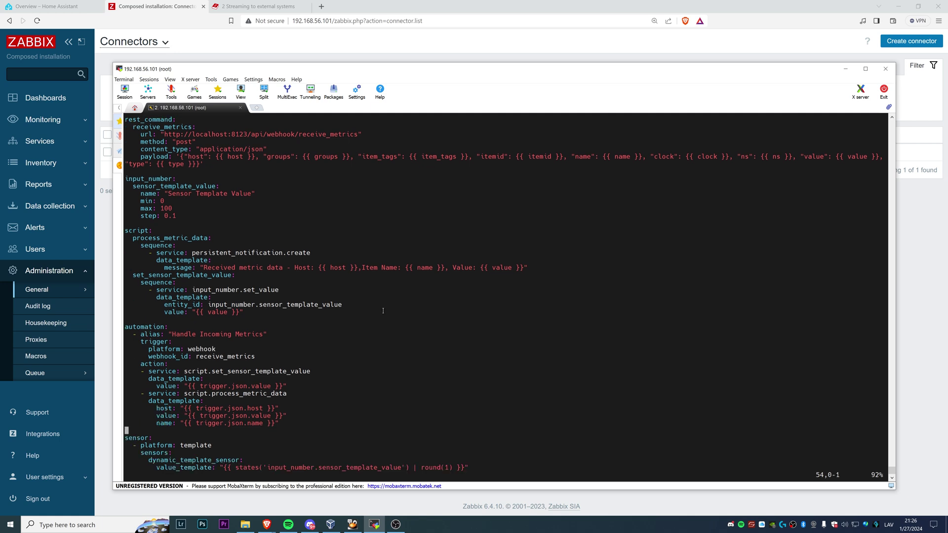
pyautogui.press('Up')
pyautogui.press('Up')
pyautogui.press('Up')
pyautogui.press('Up')
pyautogui.press('Up')
pyautogui.press('Up')
pyautogui.press('Up')
pyautogui.press('Up')
pyautogui.press('Up')
pyautogui.press('Up')
pyautogui.press('Up')
pyautogui.press('Up')
pyautogui.press('Up')
pyautogui.press('Up')
pyautogui.press('Up')
# Highlight the Handle Incoming Metrics automation's webhook trigger and first action block
pyautogui.moveTo(166, 324); pyautogui.dragTo(249, 343)
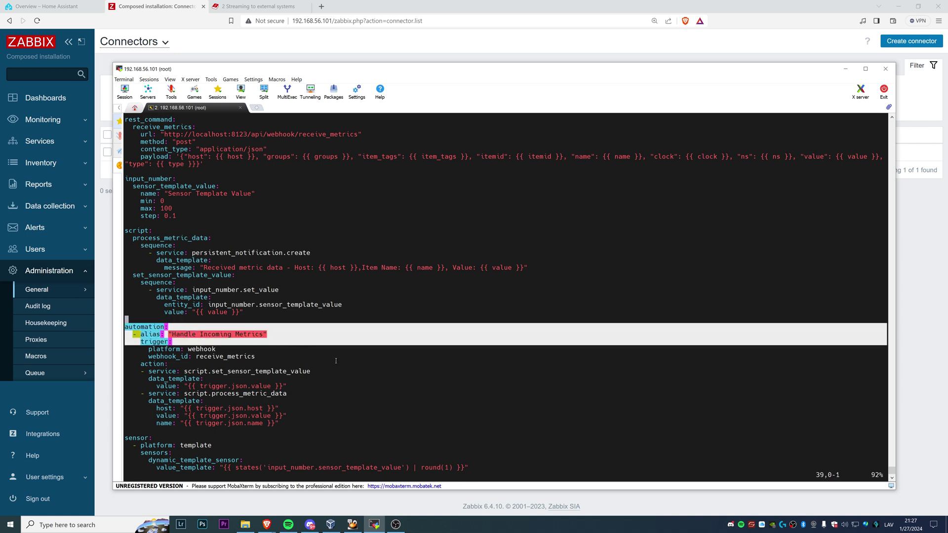
pyautogui.press('Up')
pyautogui.press('Up')
pyautogui.press('Up')
pyautogui.press('Up')
pyautogui.press('Up')
pyautogui.press('Up')
pyautogui.press('Up')
pyautogui.press('Up')
pyautogui.press('Up')
pyautogui.press('Up')
pyautogui.press('Up')
pyautogui.press('Up')
pyautogui.press('Up')
pyautogui.press('Up')
pyautogui.press('Up')
pyautogui.press('Up')
pyautogui.press('Up')
pyautogui.press('Up')
pyautogui.moveTo(161, 350); pyautogui.dragTo(195, 349)
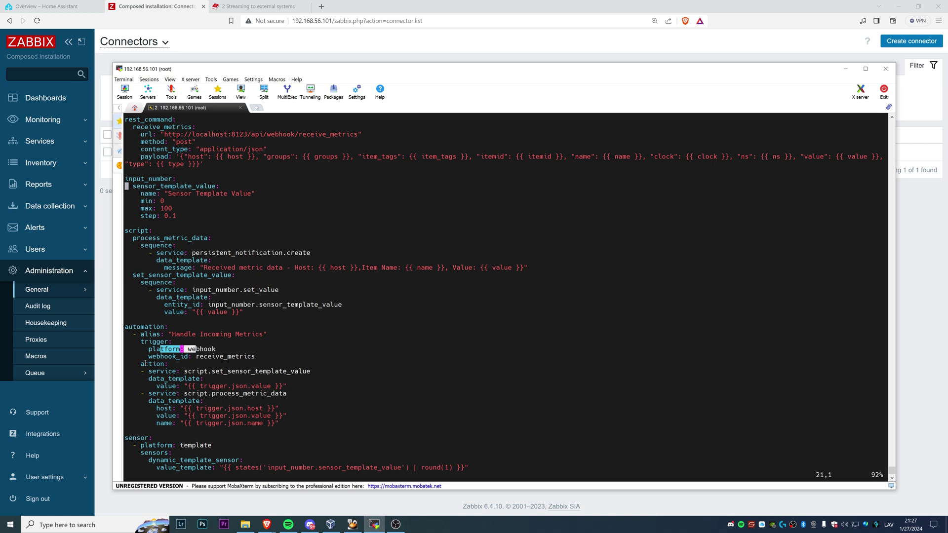
pyautogui.moveTo(145, 363); pyautogui.dragTo(318, 385)
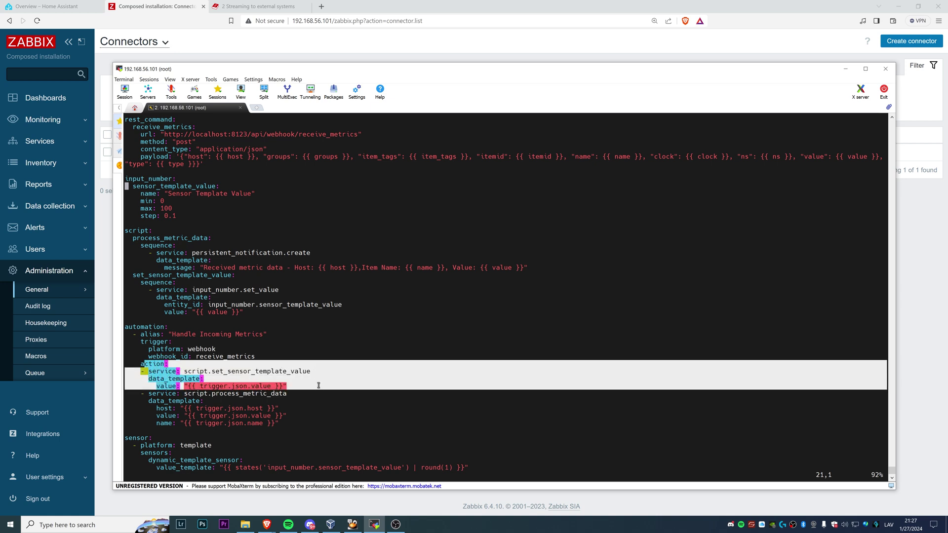
pyautogui.click(62, 6)
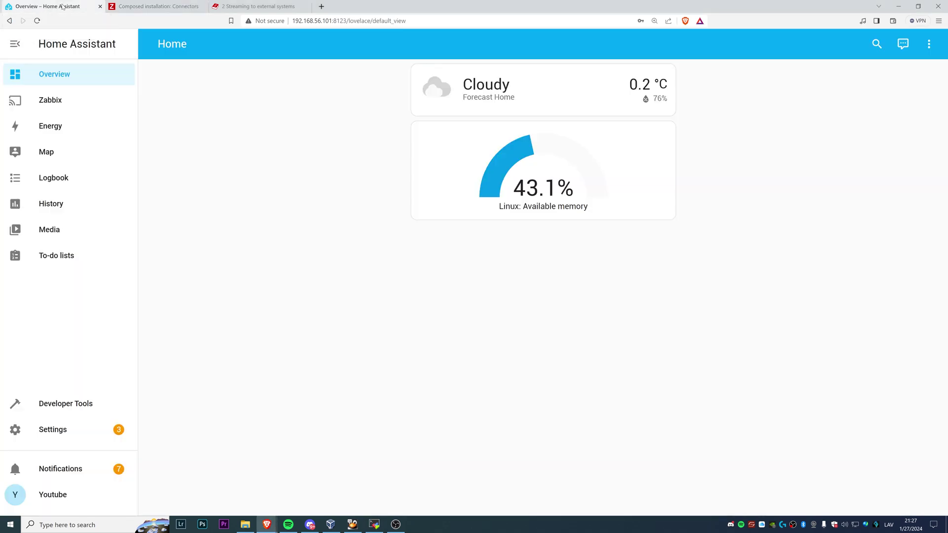
# Scroll through Home Assistant's notifications showing Available memory values near 43.07, then close them
pyautogui.click(87, 466)
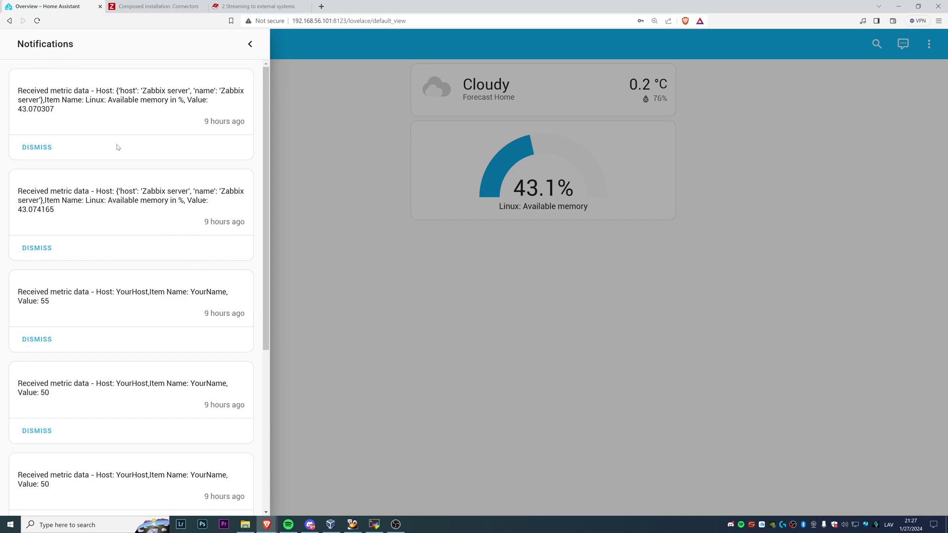
pyautogui.scroll(-4, 116, 218)
pyautogui.scroll(2, 119, 218)
pyautogui.scroll(2, 119, 218)
pyautogui.click(250, 44)
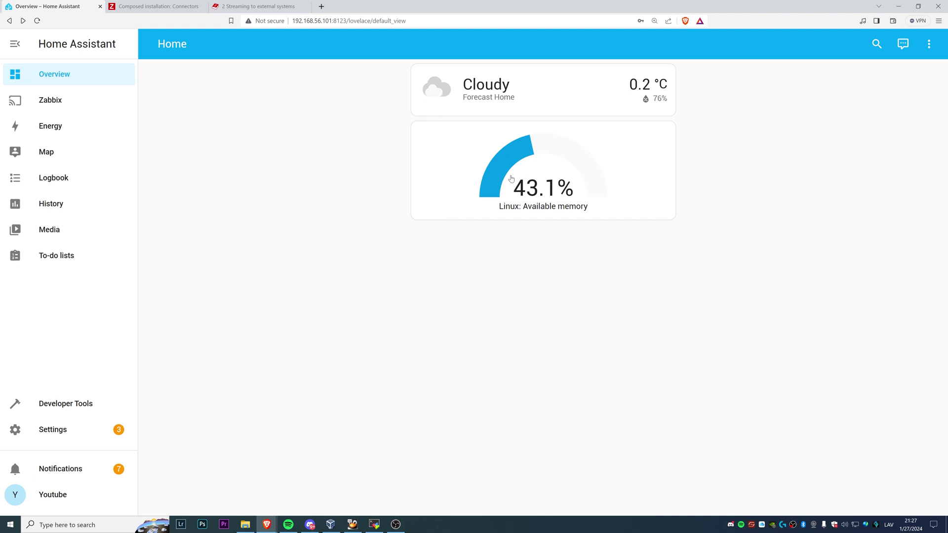
pyautogui.click(375, 525)
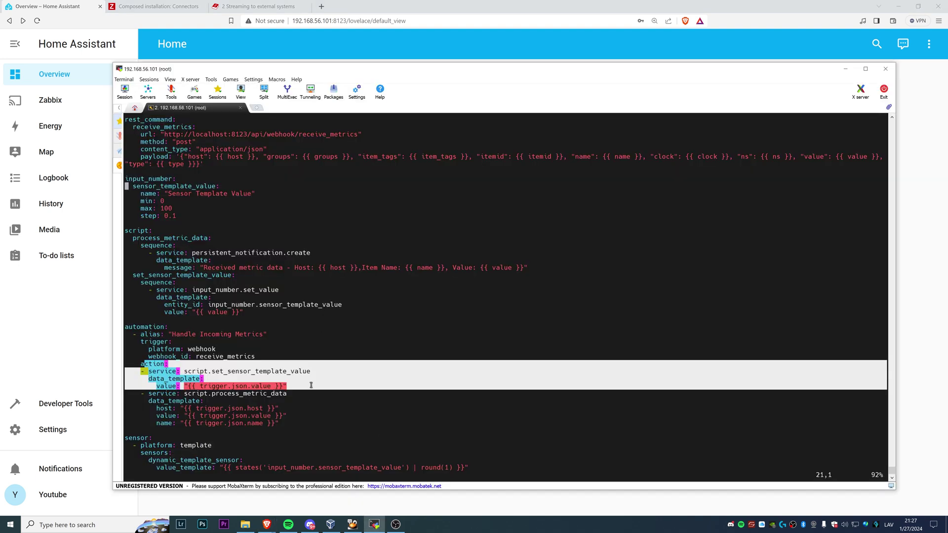
pyautogui.click(280, 396)
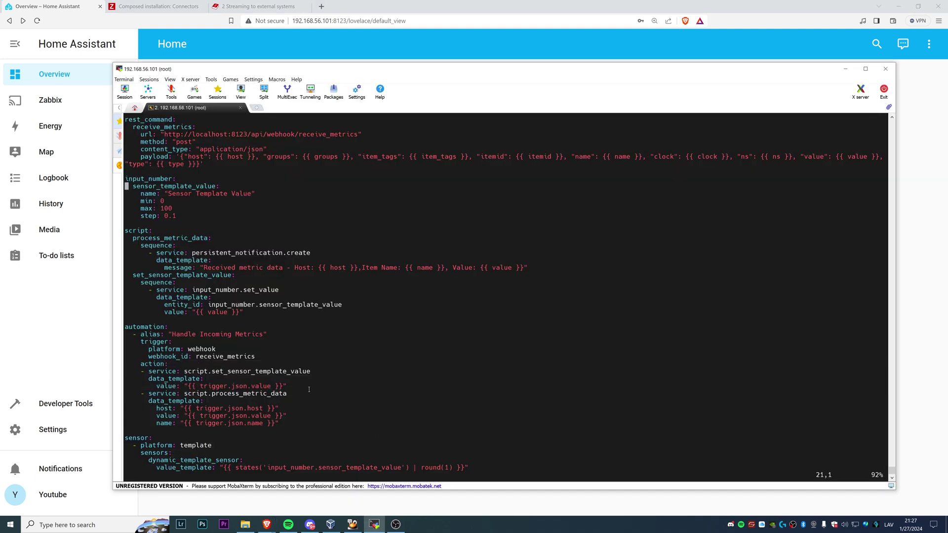
pyautogui.moveTo(309, 389); pyautogui.dragTo(139, 372)
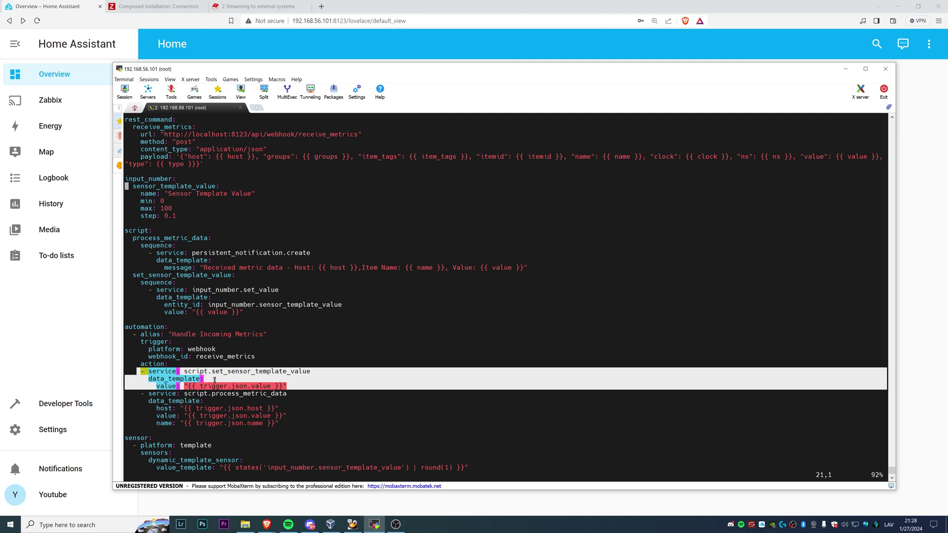
pyautogui.moveTo(277, 428); pyautogui.dragTo(138, 394)
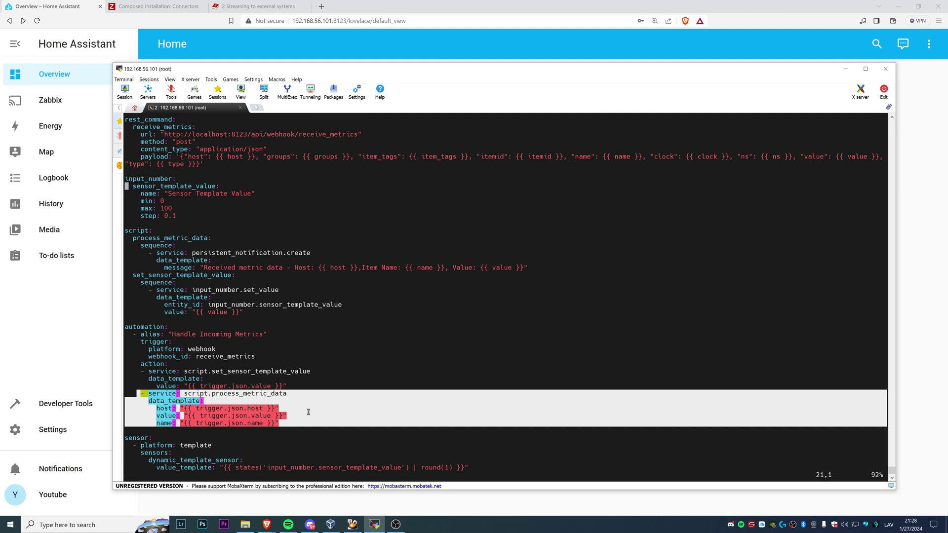
pyautogui.click(279, 388)
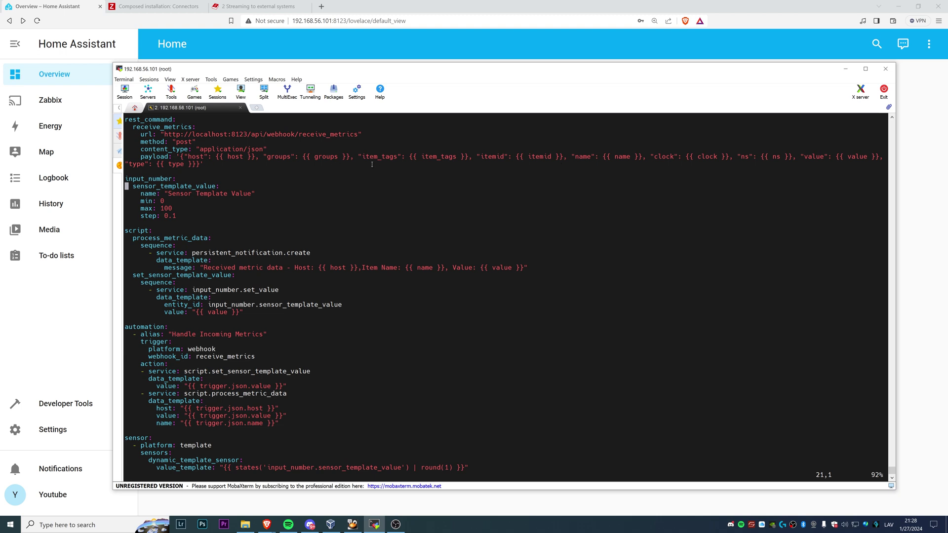
pyautogui.moveTo(208, 387); pyautogui.dragTo(279, 382)
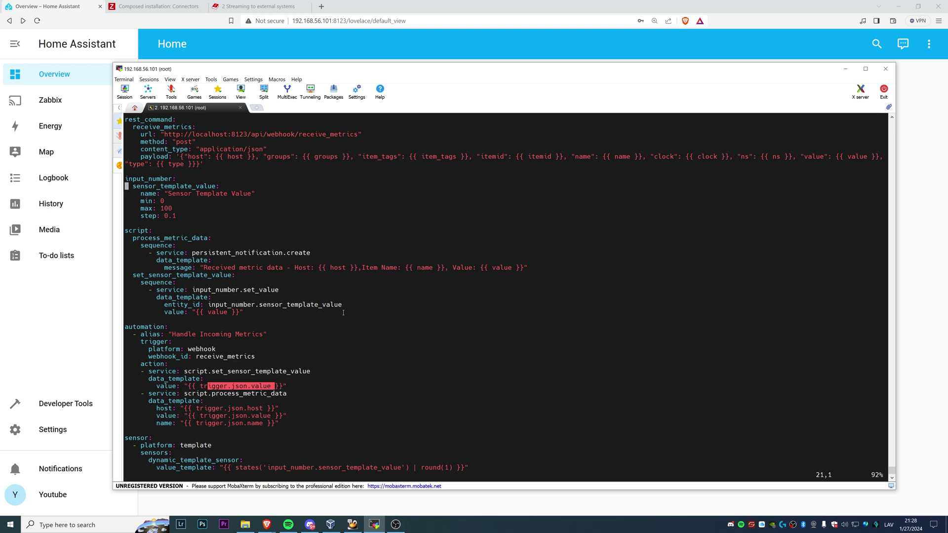
pyautogui.moveTo(130, 230); pyautogui.dragTo(353, 313)
pyautogui.click(342, 297)
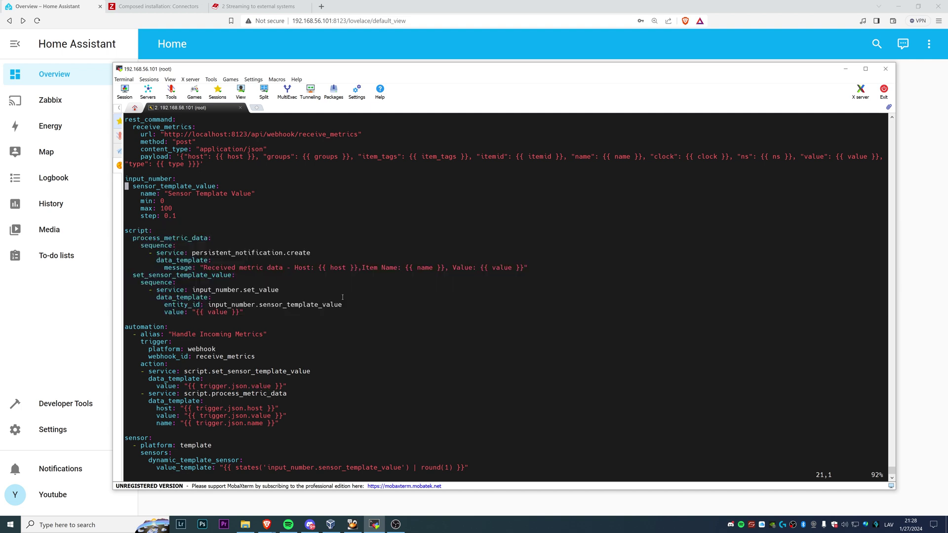
pyautogui.moveTo(539, 269); pyautogui.dragTo(130, 239)
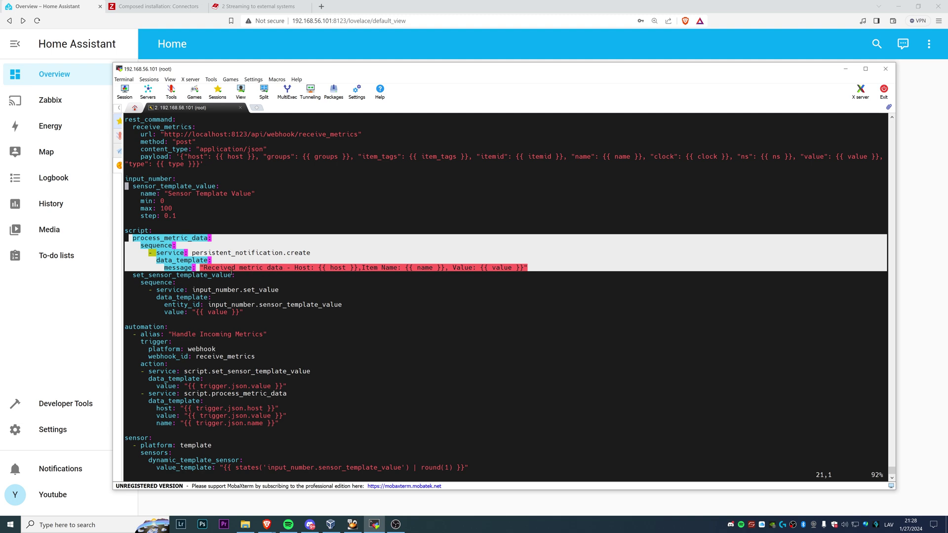
pyautogui.click(333, 267)
pyautogui.moveTo(321, 267); pyautogui.dragTo(356, 268)
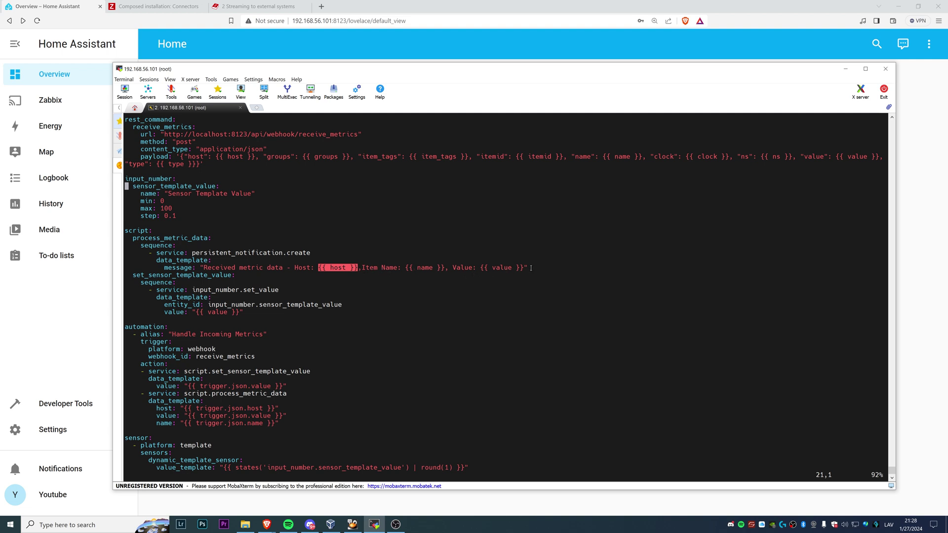
pyautogui.moveTo(146, 275); pyautogui.dragTo(207, 277)
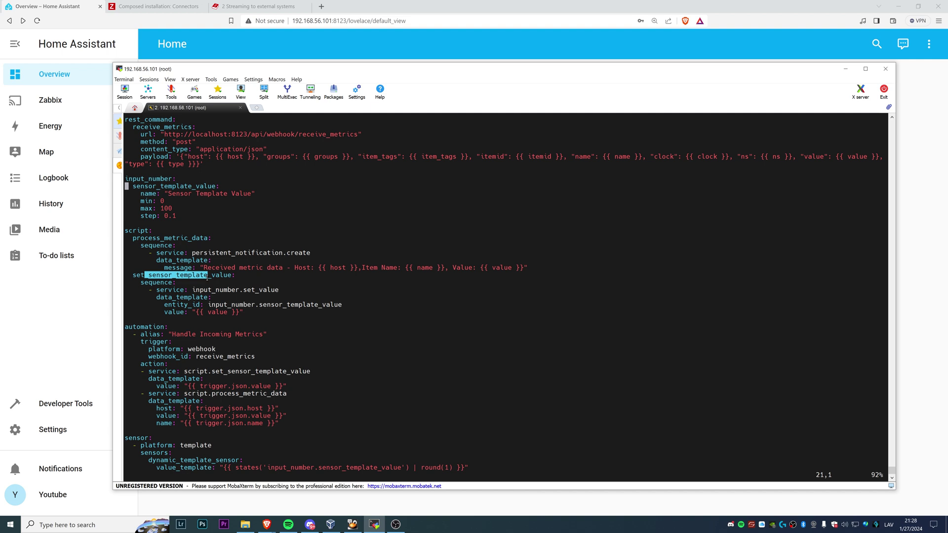
pyautogui.moveTo(280, 290); pyautogui.dragTo(199, 290)
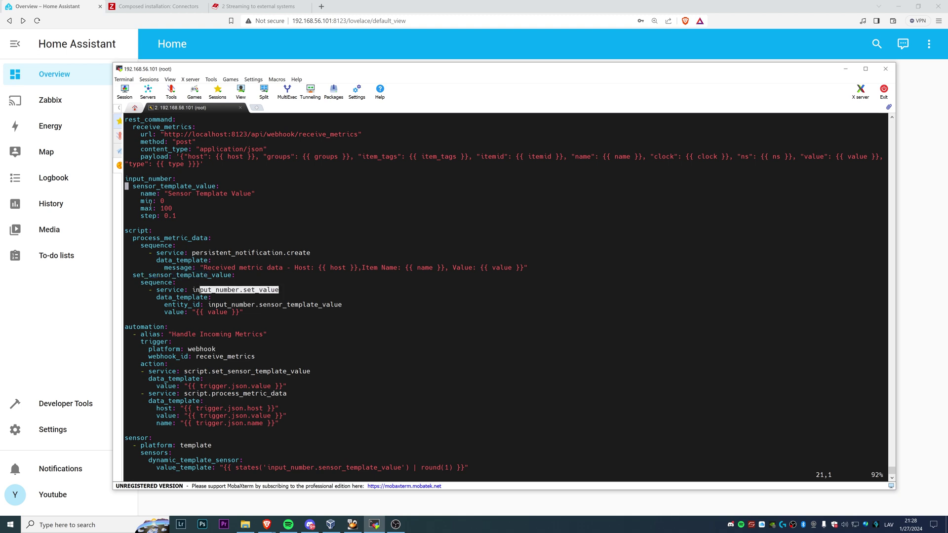
pyautogui.moveTo(187, 211); pyautogui.dragTo(137, 188)
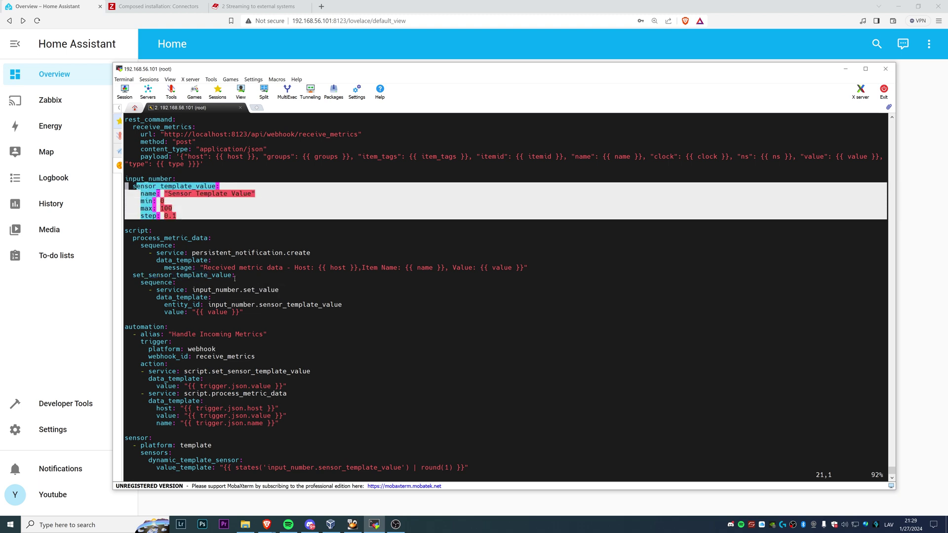
pyautogui.moveTo(171, 287); pyautogui.dragTo(255, 306)
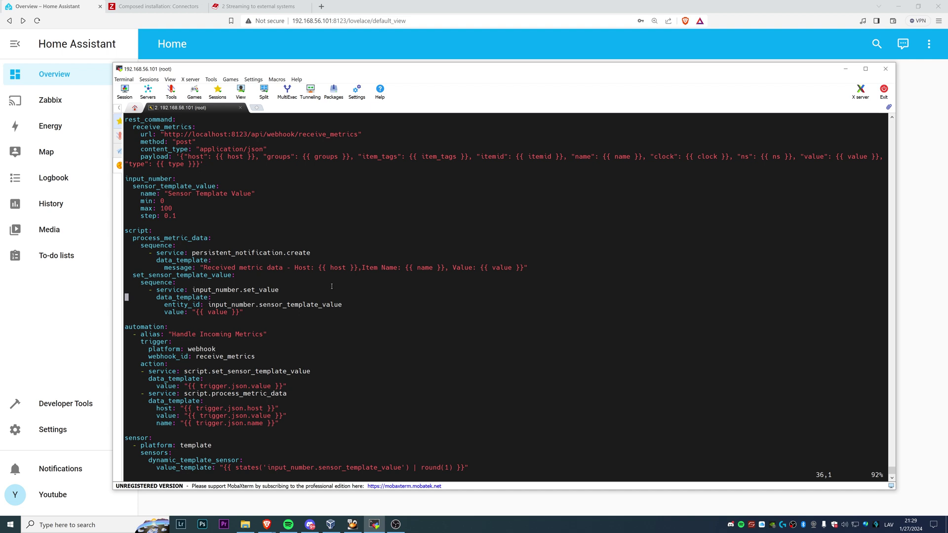
pyautogui.click(148, 431)
pyautogui.press('G')
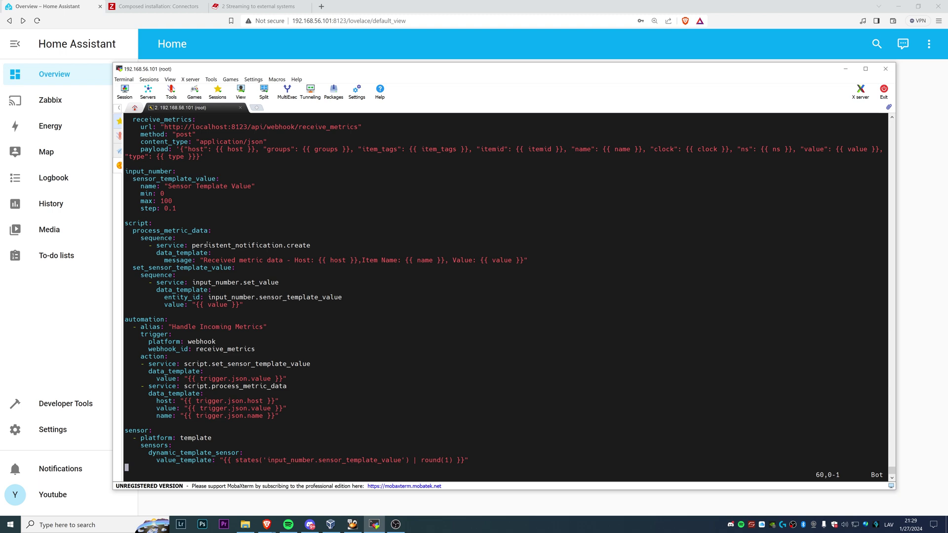
pyautogui.click(108, 316)
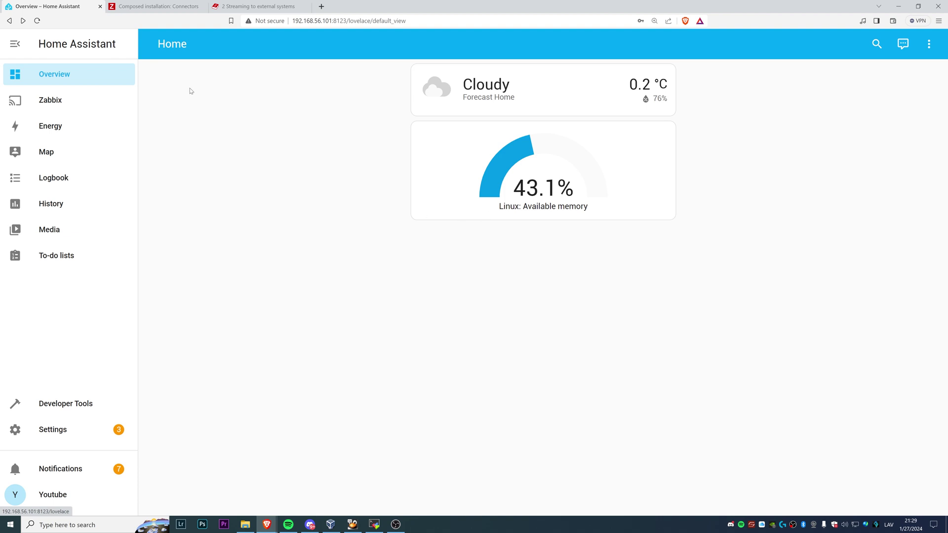
# Compare configuration.yaml's rest_command section with the '2 Streaming to external systems' documentation page
pyautogui.click(374, 525)
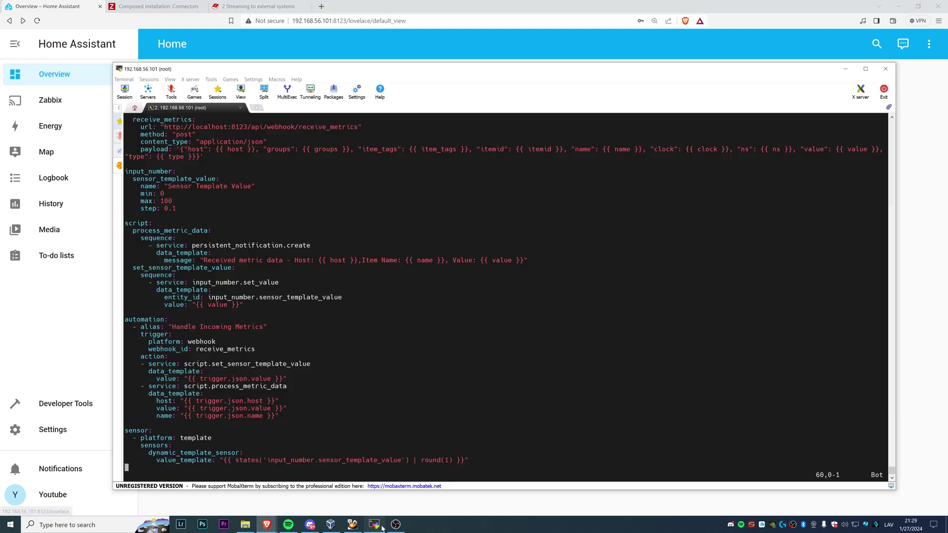
pyautogui.press('Up')
pyautogui.press('Up')
pyautogui.press('Up')
pyautogui.press('Up')
pyautogui.press('Up')
pyautogui.press('Up')
pyautogui.press('Up')
pyautogui.press('Up')
pyautogui.press('Up')
pyautogui.press('Up')
pyautogui.press('Up')
pyautogui.press('Up')
pyautogui.press('Up')
pyautogui.press('Up')
pyautogui.press('Up')
pyautogui.press('Up')
pyautogui.press('Up')
pyautogui.press('Up')
pyautogui.press('Up')
pyautogui.press('Up')
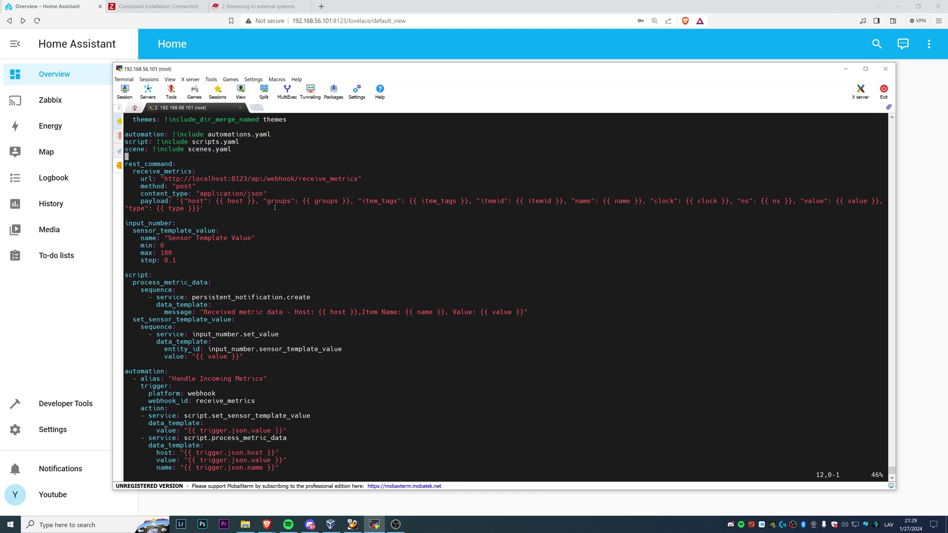
pyautogui.click(252, 10)
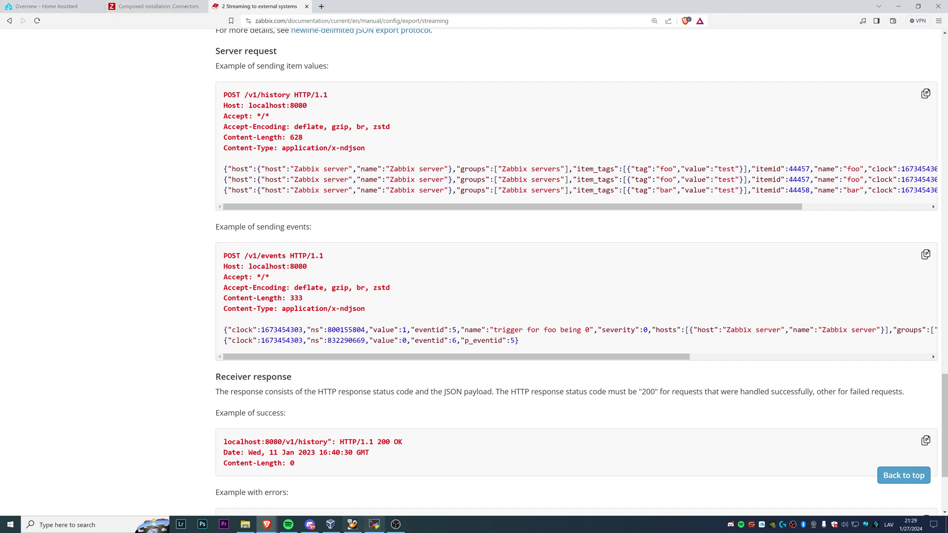
pyautogui.click(374, 524)
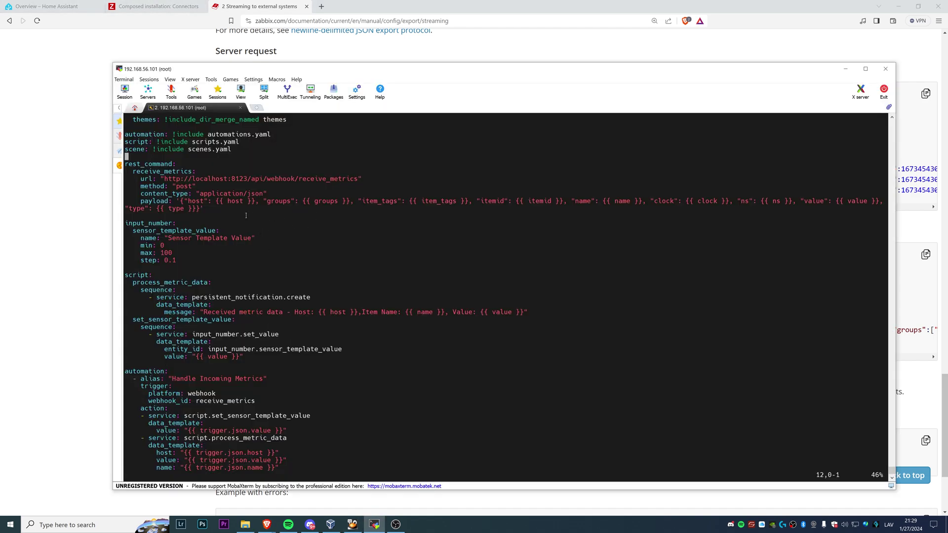
# Scroll through configuration.yaml to its end, then back to the notification script and automation actions
pyautogui.press('Down')
pyautogui.press('Down')
pyautogui.press('Down')
pyautogui.press('Down')
pyautogui.press('Down')
pyautogui.press('Down')
pyautogui.press('Down')
pyautogui.press('Down')
pyautogui.press('Down')
pyautogui.press('Down')
pyautogui.press('Down')
pyautogui.press('Down')
pyautogui.press('Down')
pyautogui.press('Down')
pyautogui.press('Down')
pyautogui.press('Down')
pyautogui.press('Down')
pyautogui.press('Down')
pyautogui.press('Down')
pyautogui.press('Down')
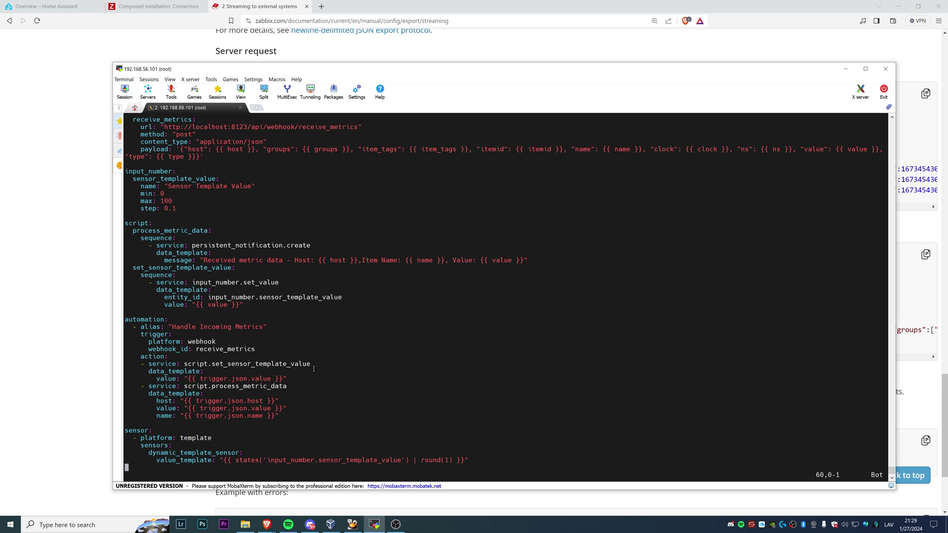
pyautogui.press('Up')
pyautogui.press('Up')
pyautogui.press('Up')
pyautogui.press('Up')
pyautogui.press('Up')
pyautogui.press('Up')
pyautogui.press('Up')
pyautogui.press('Up')
pyautogui.press('Up')
pyautogui.press('Up')
pyautogui.press('Up')
pyautogui.press('Up')
pyautogui.press('Up')
pyautogui.press('Up')
pyautogui.press('Up')
pyautogui.press('Up')
pyautogui.press('Up')
pyautogui.press('Up')
pyautogui.press('Up')
pyautogui.press('Up')
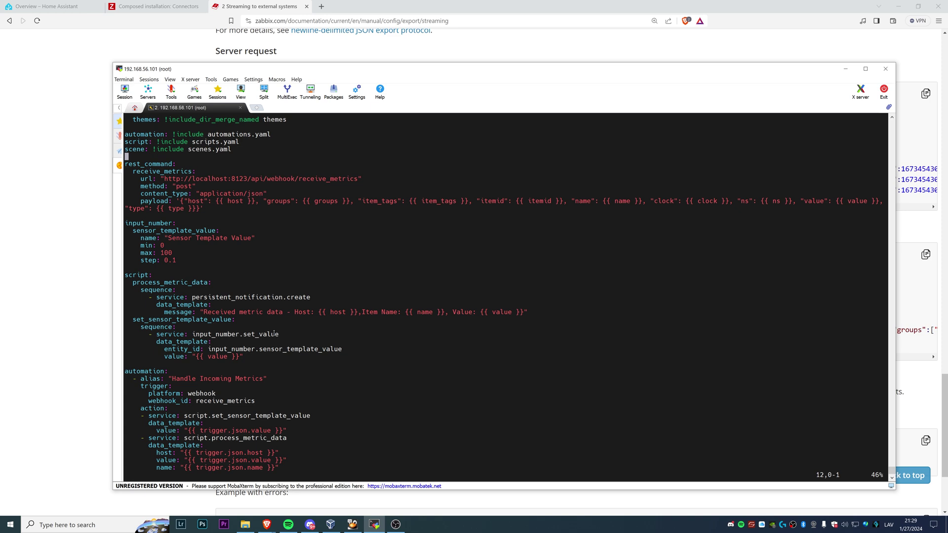
pyautogui.press('Down')
pyautogui.press('Down')
pyautogui.press('Down')
pyautogui.press('Down')
pyautogui.press('Down')
pyautogui.press('Down')
pyautogui.press('Down')
pyautogui.press('Down')
pyautogui.press('Down')
pyautogui.press('Down')
pyautogui.press('Down')
pyautogui.press('Down')
pyautogui.press('Down')
pyautogui.press('Down')
pyautogui.press('Down')
pyautogui.press('Down')
pyautogui.press('Down')
pyautogui.press('Down')
pyautogui.press('Down')
pyautogui.press('Down')
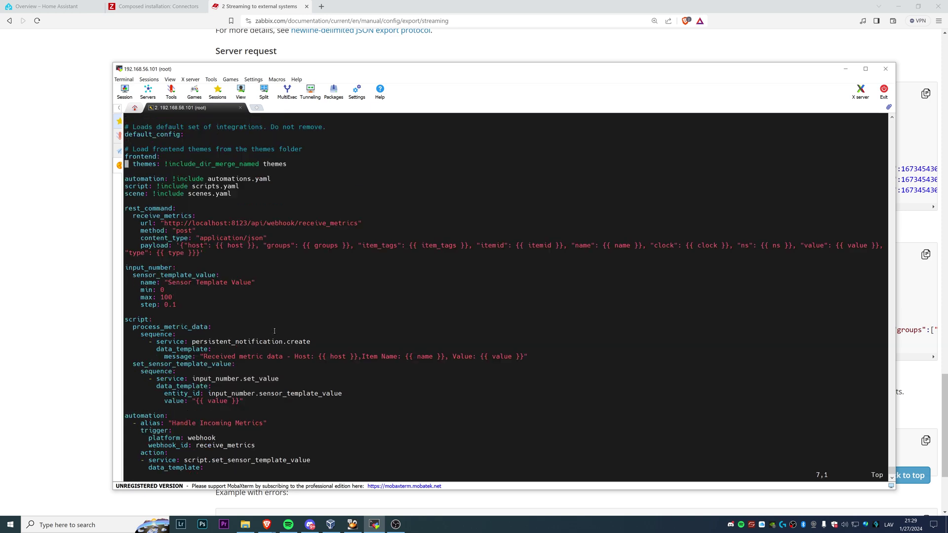
pyautogui.press('Down')
pyautogui.press('Down')
pyautogui.press('Down')
pyautogui.press('Down')
pyautogui.press('Down')
pyautogui.press('Down')
pyautogui.press('Down')
pyautogui.press('Down')
pyautogui.press('Down')
pyautogui.press('Down')
pyautogui.press('Down')
pyautogui.press('Down')
pyautogui.press('Down')
pyautogui.press('Down')
pyautogui.press('Down')
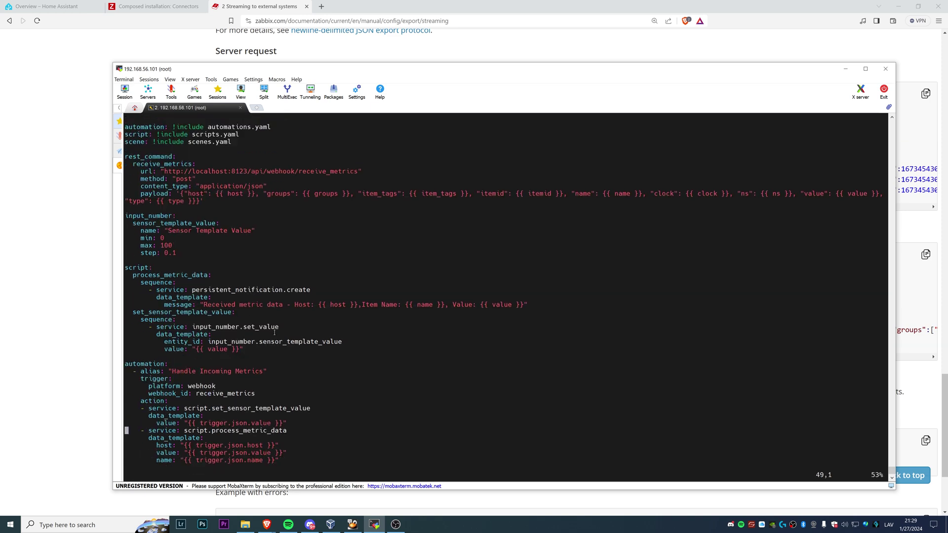